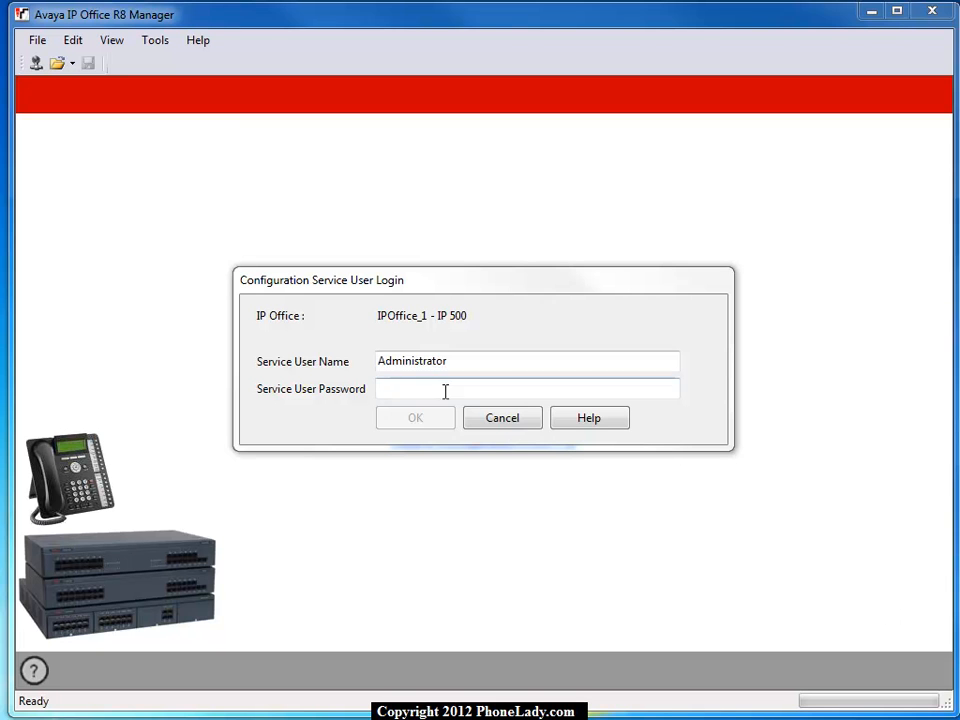
# Step: Cancel the service user login and start an offline Basic Edition - Partner configuration with an extension number length of 2
pyautogui.click(508, 416)
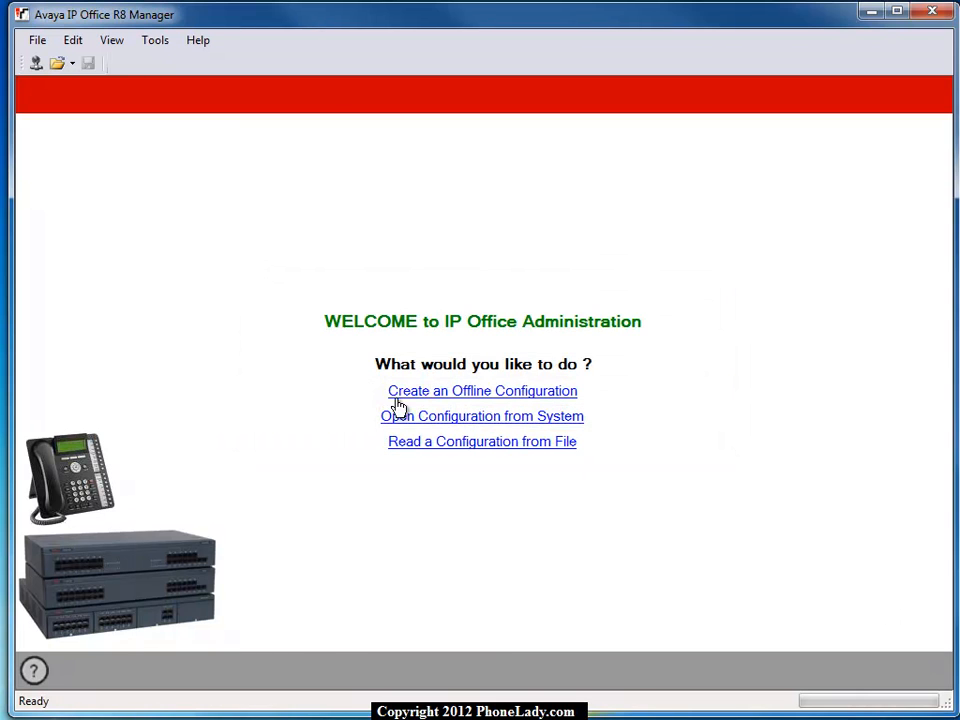
pyautogui.click(415, 395)
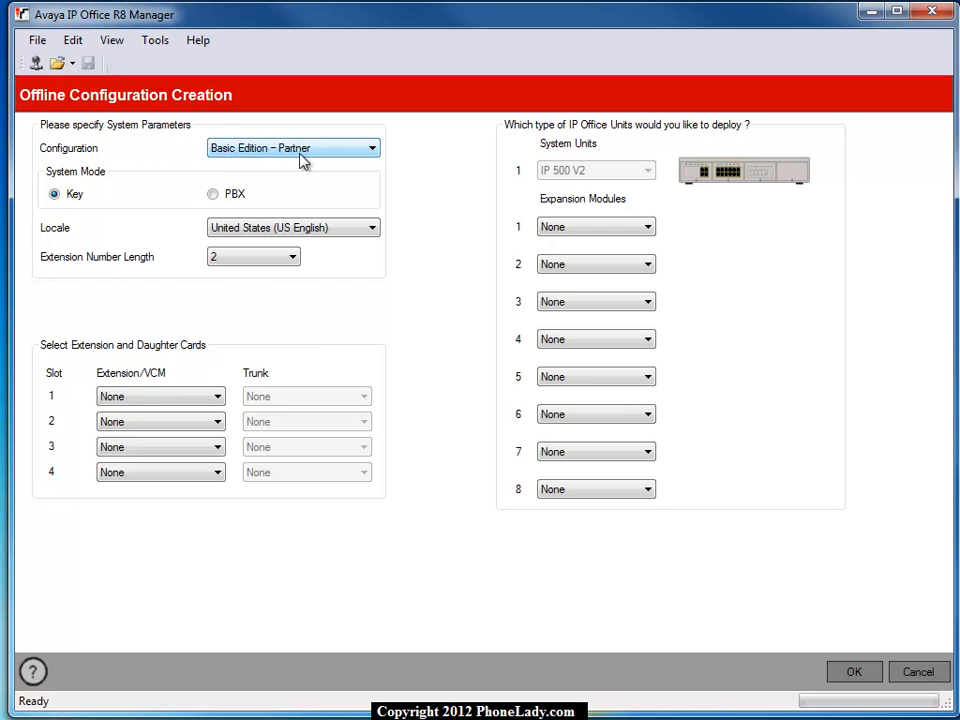
pyautogui.click(240, 262)
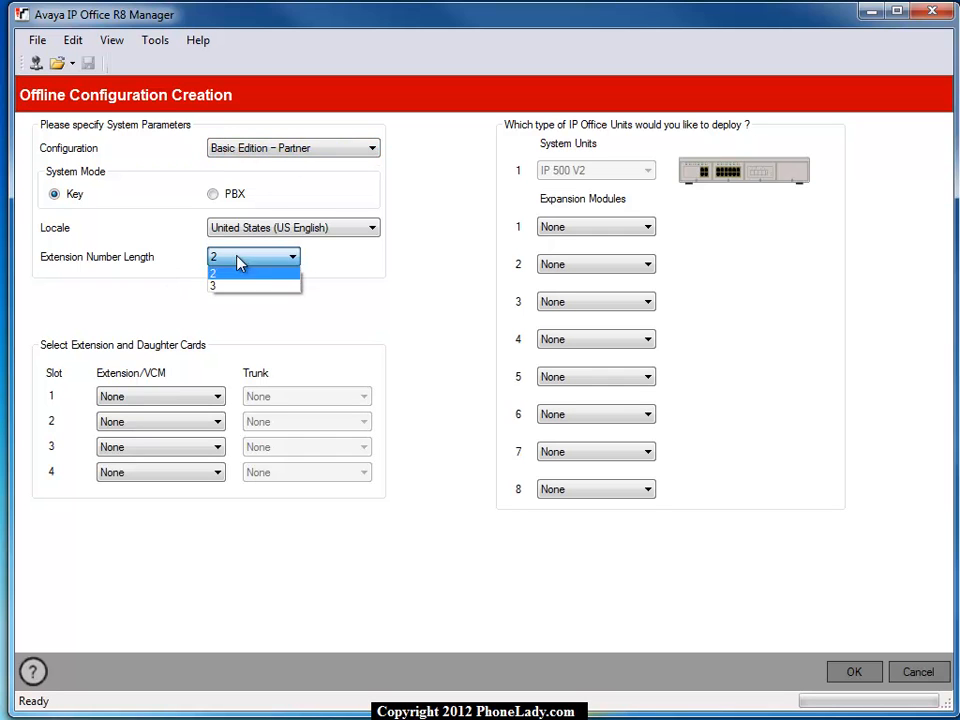
pyautogui.click(296, 256)
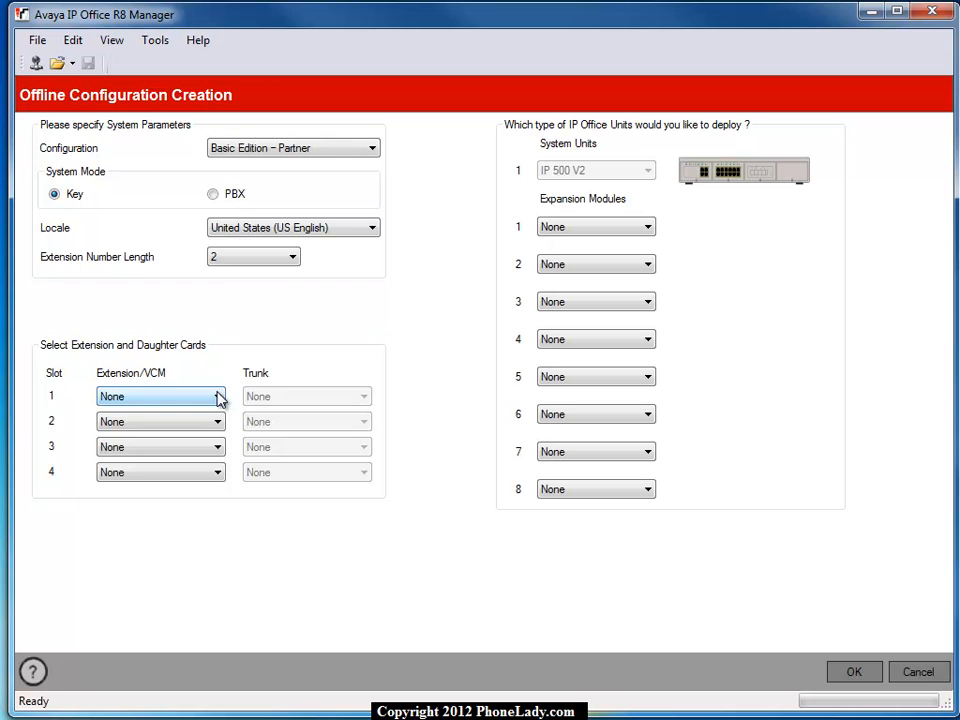
# Step: Equip slot 1 with a Dig Sta 8 extension card and an ATM 4 UNI trunk card, and create the offline configuration
pyautogui.click(218, 397)
pyautogui.click(187, 427)
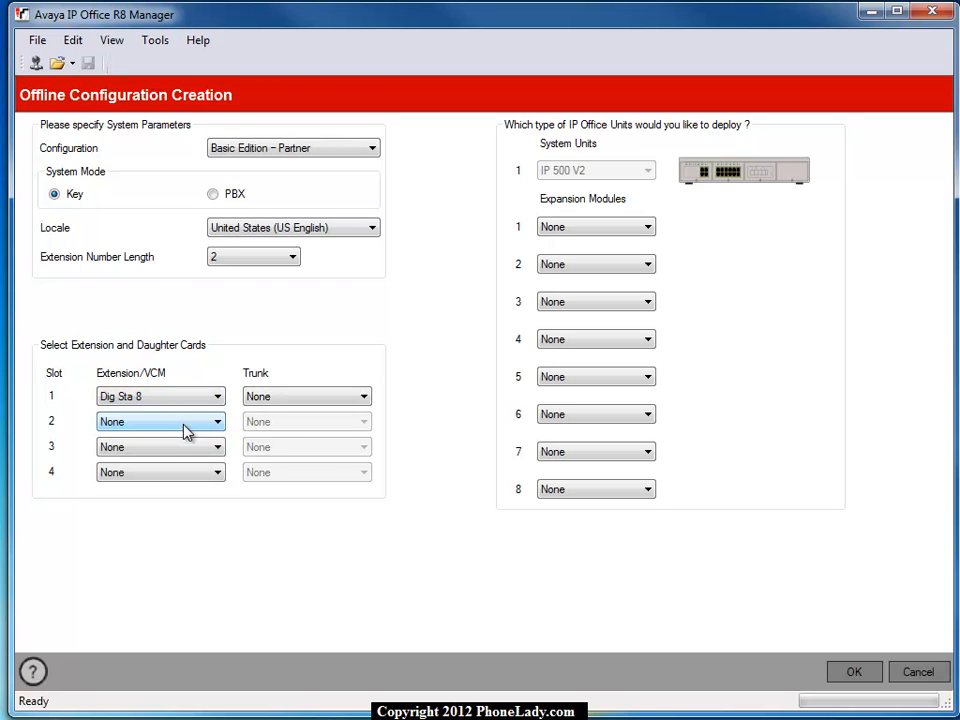
pyautogui.click(285, 398)
pyautogui.click(277, 425)
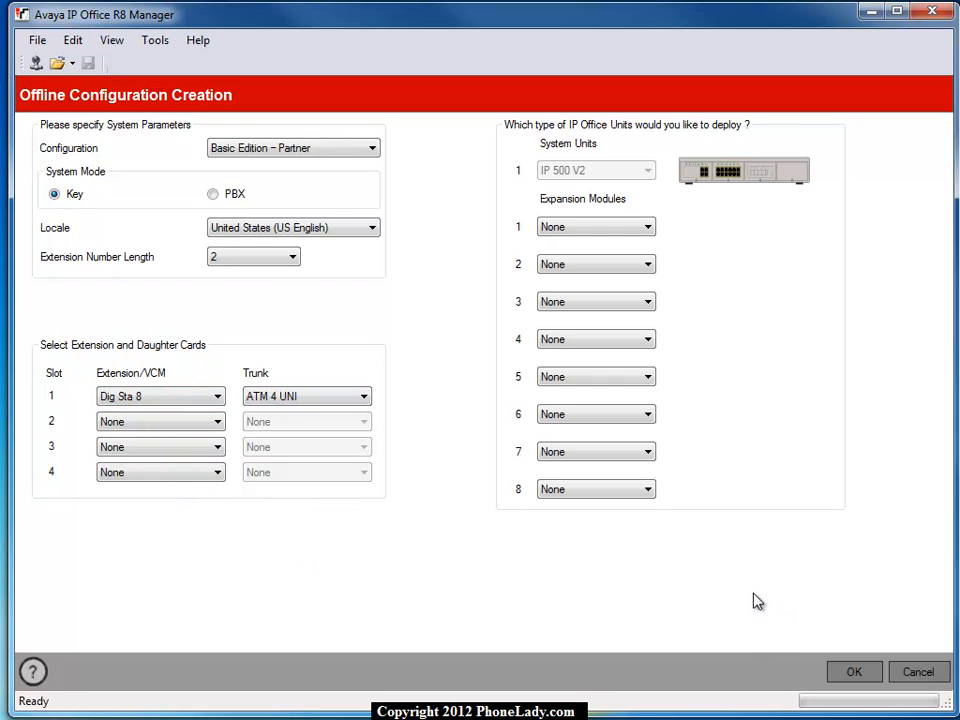
pyautogui.click(862, 677)
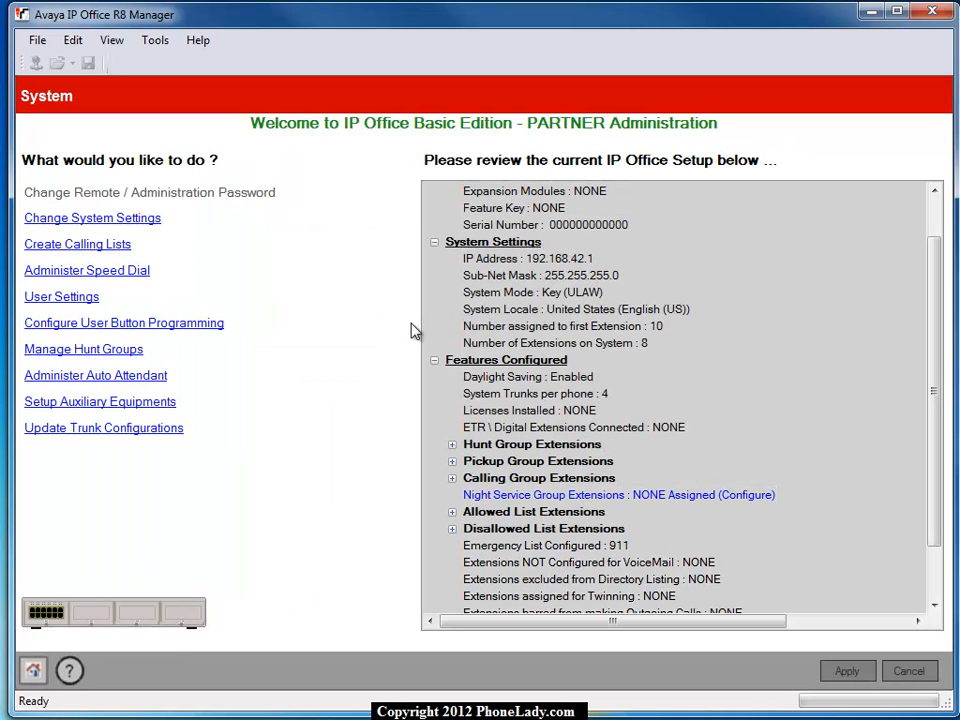
# Step: Set the system's voicemail mode to IP Office Mode with DHCP addressing enabled, and apply the system settings
pyautogui.click(97, 220)
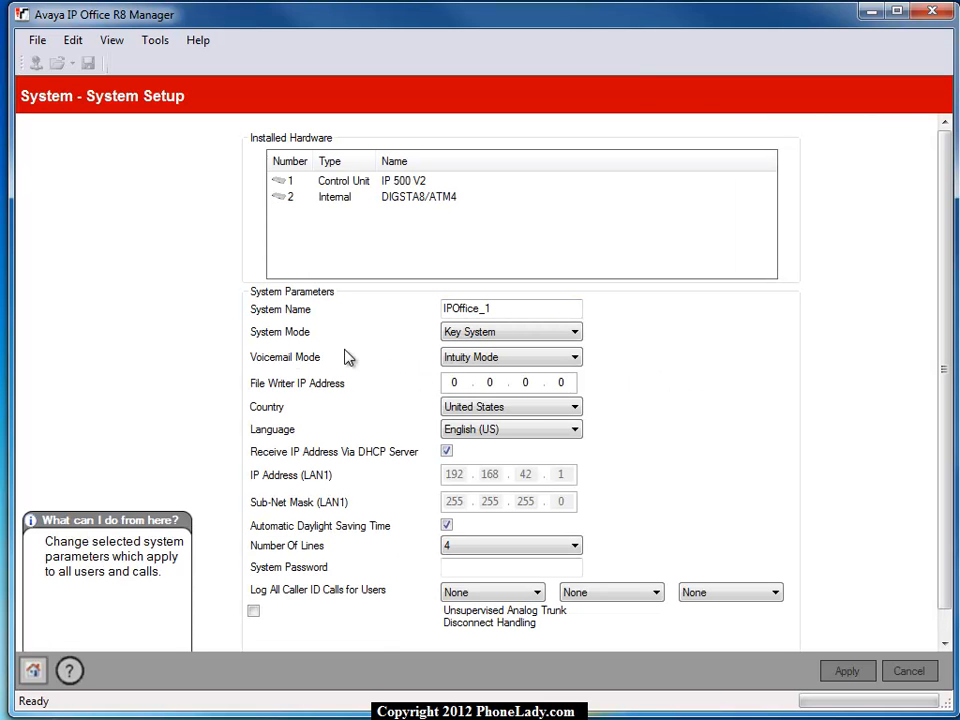
pyautogui.click(478, 362)
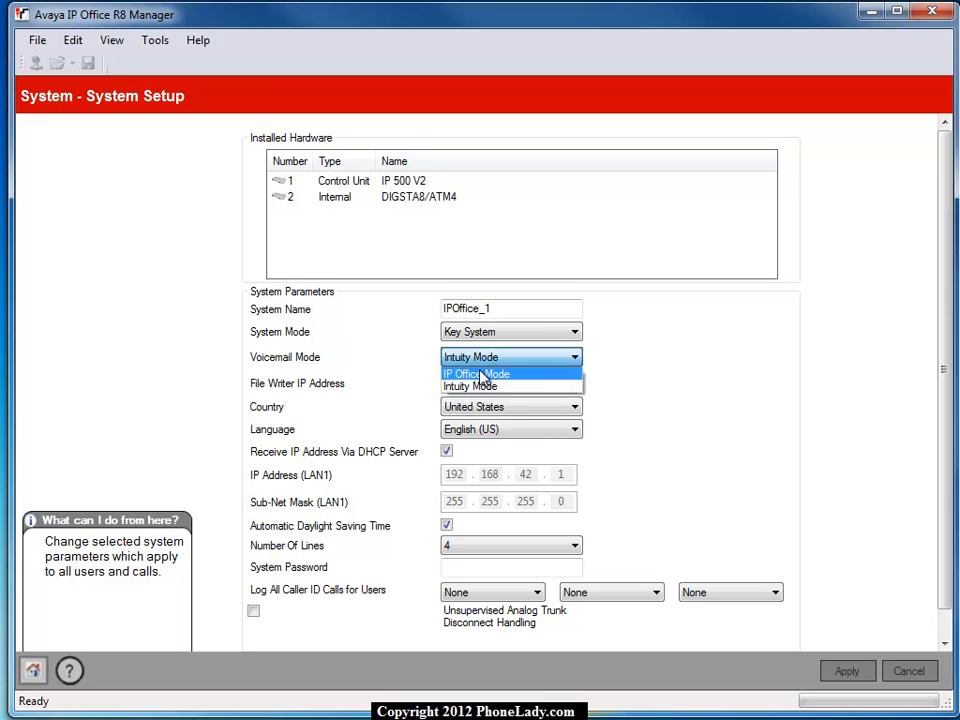
pyautogui.click(484, 375)
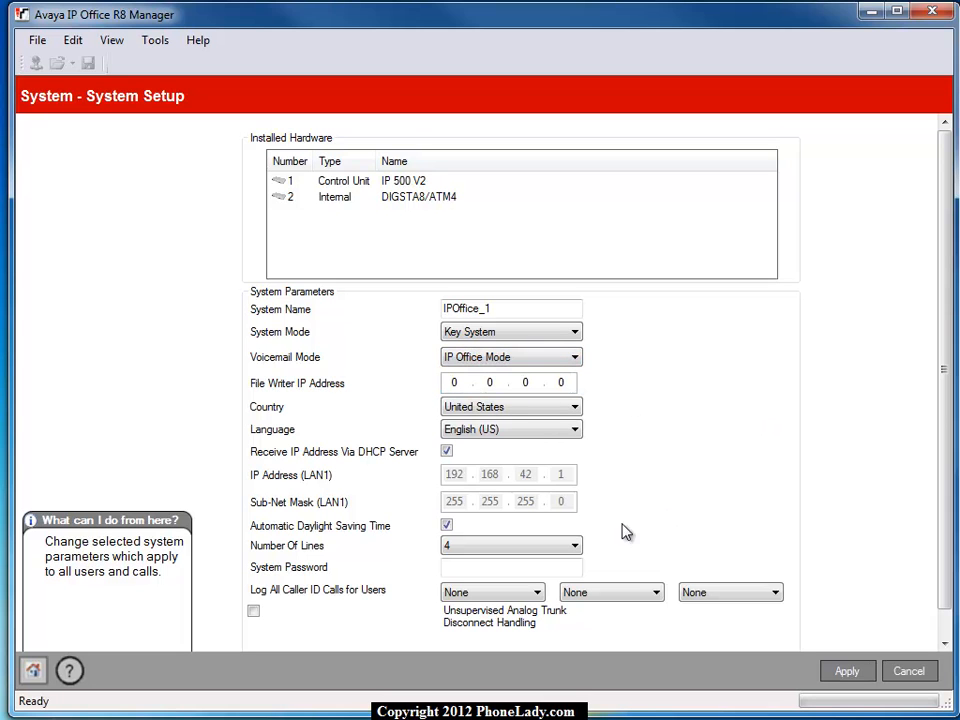
pyautogui.click(446, 451)
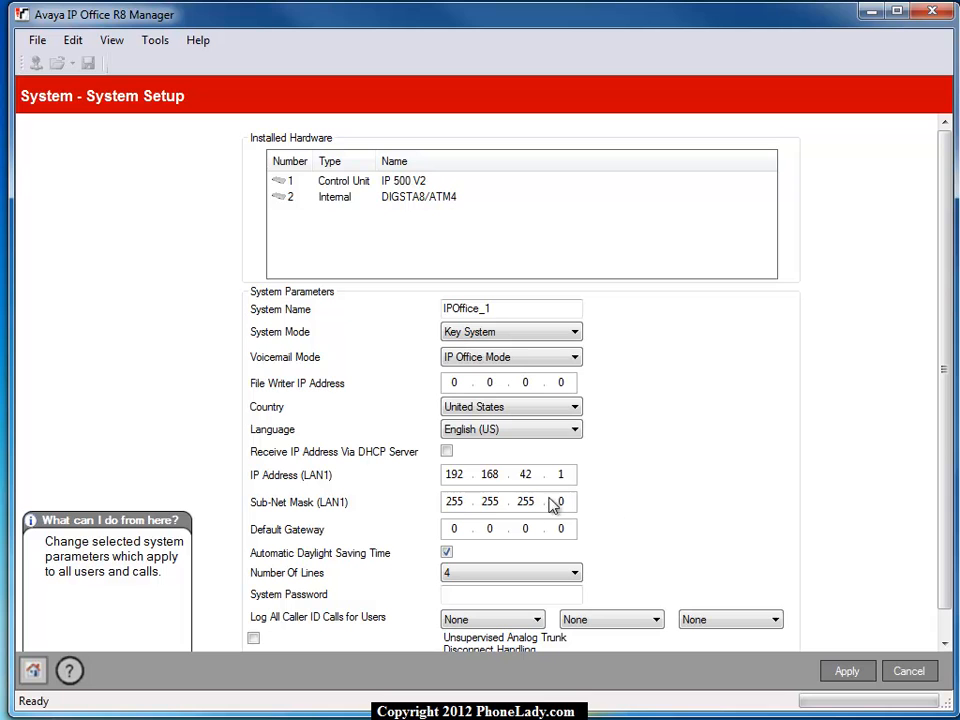
pyautogui.click(447, 452)
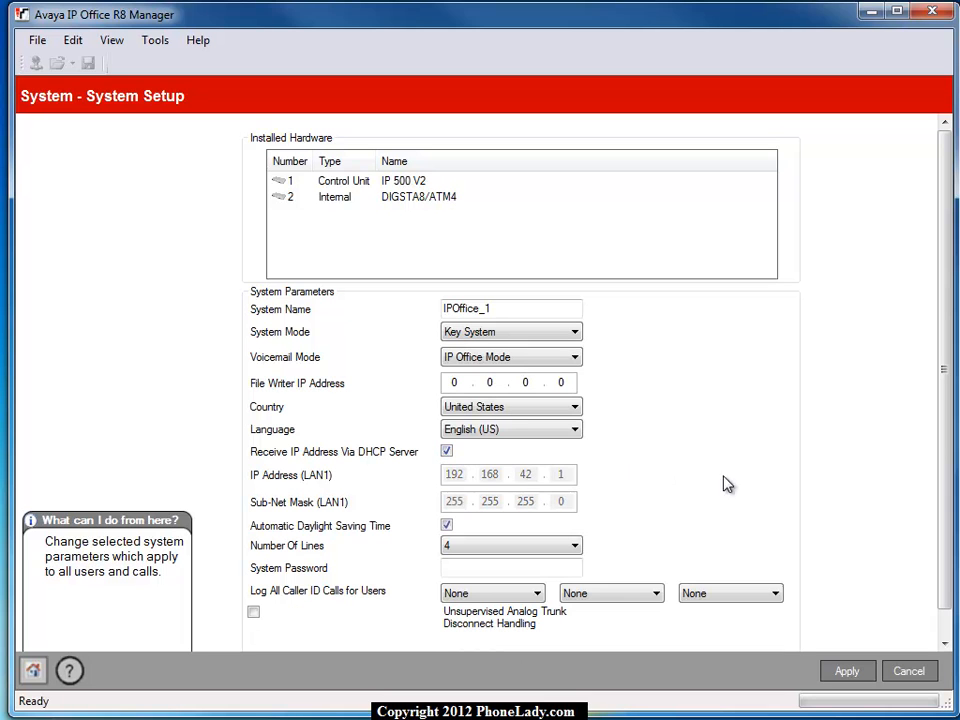
pyautogui.scroll(-1, 529, 569)
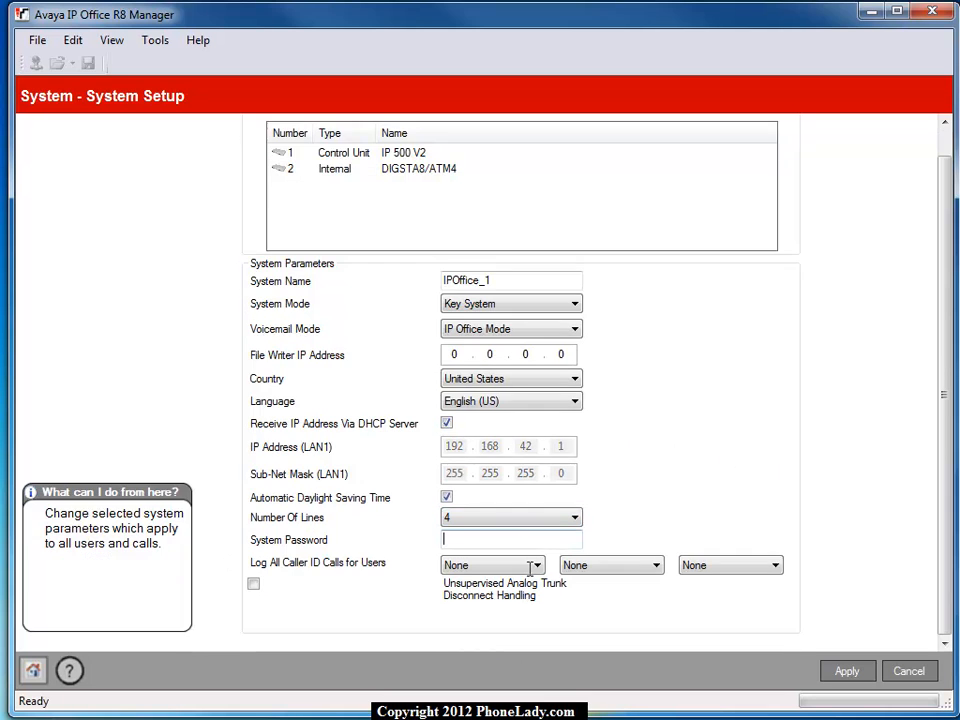
pyautogui.click(843, 672)
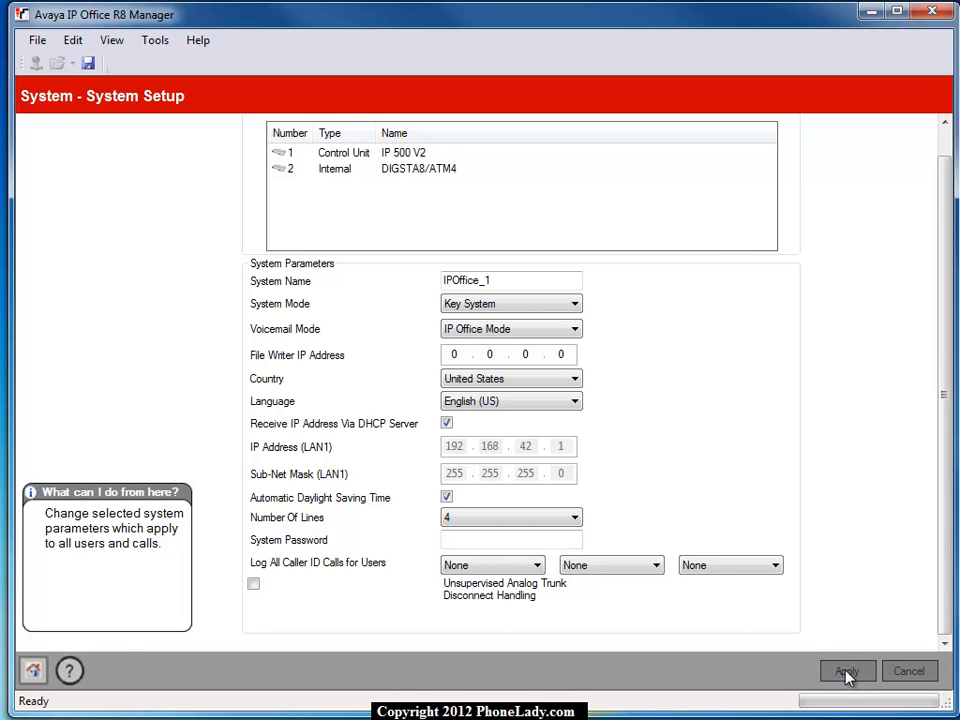
# Step: Set user 10's handset to Avaya 1416 in the user button programming and open feature assignment for its topmost programmable button
pyautogui.click(24, 674)
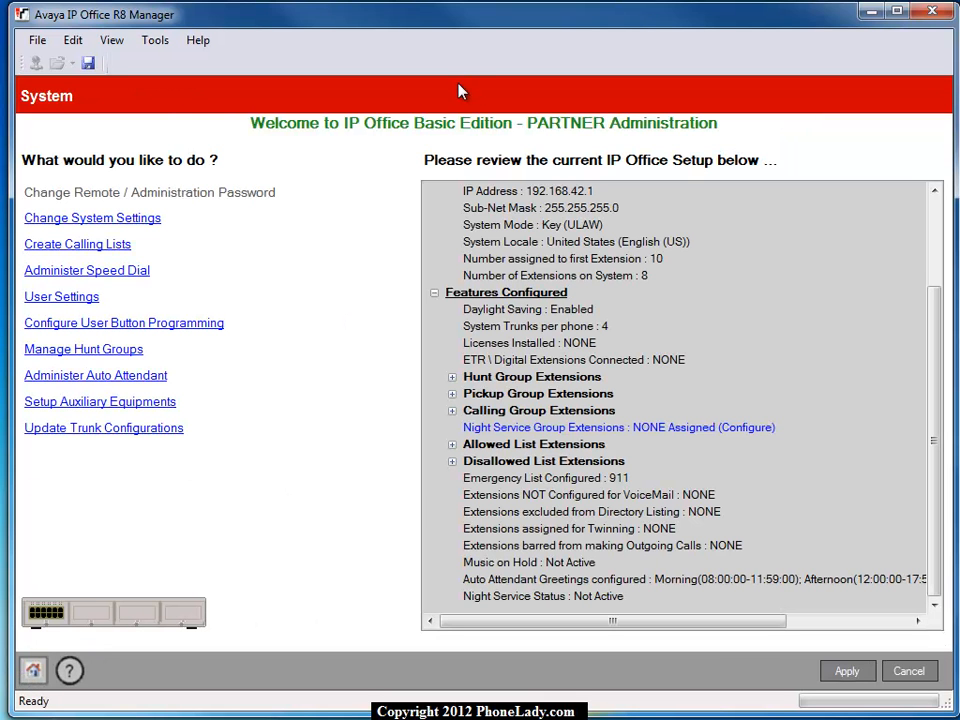
pyautogui.click(187, 330)
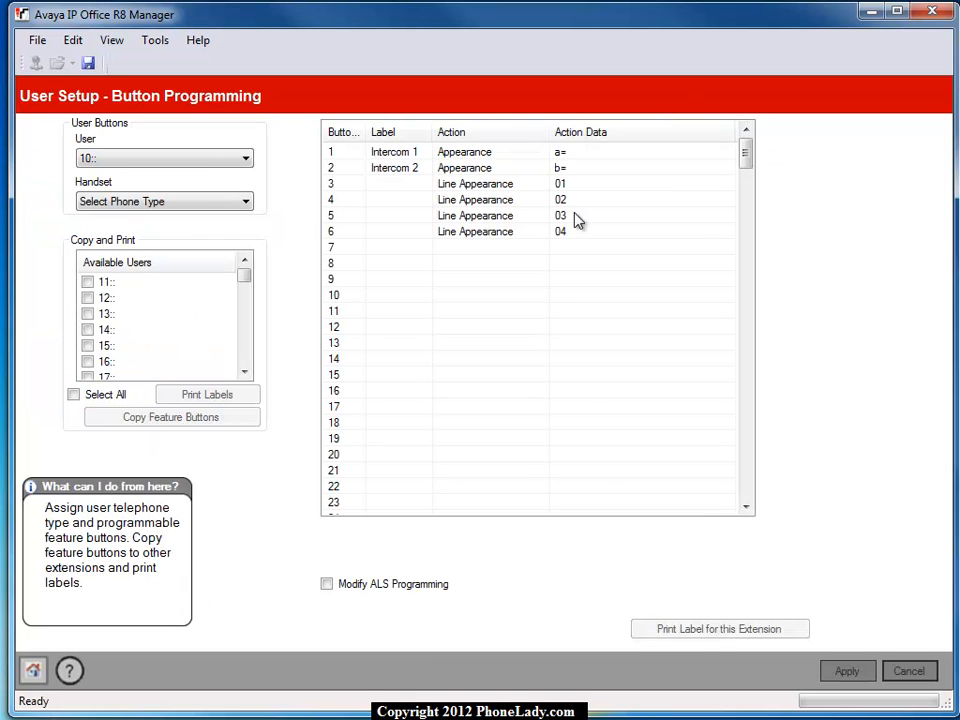
pyautogui.click(187, 205)
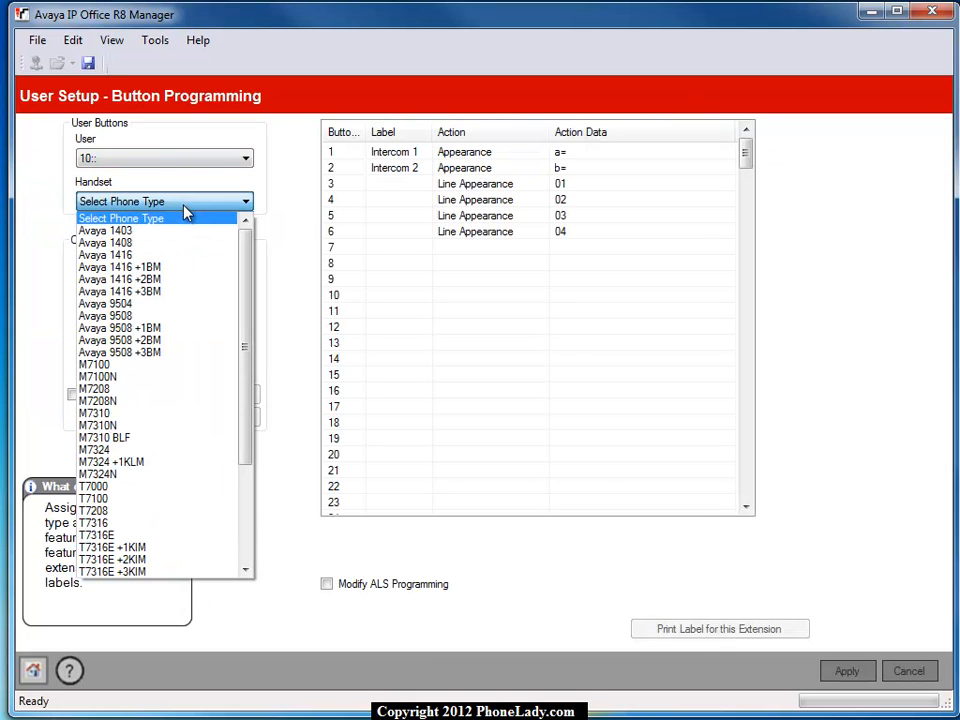
pyautogui.click(145, 255)
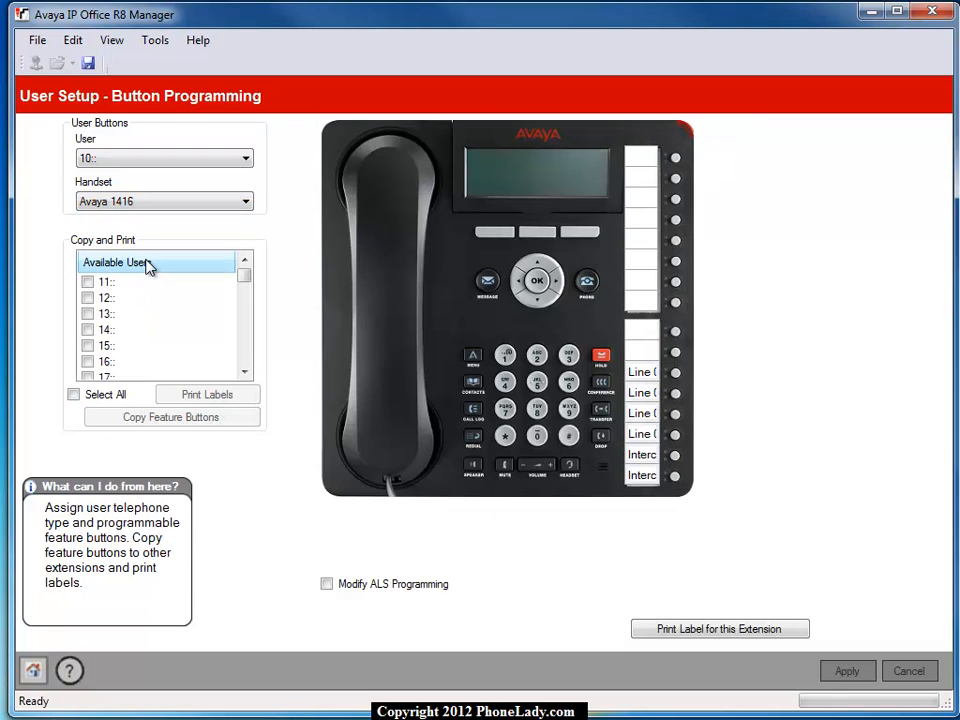
pyautogui.rightClick(678, 160)
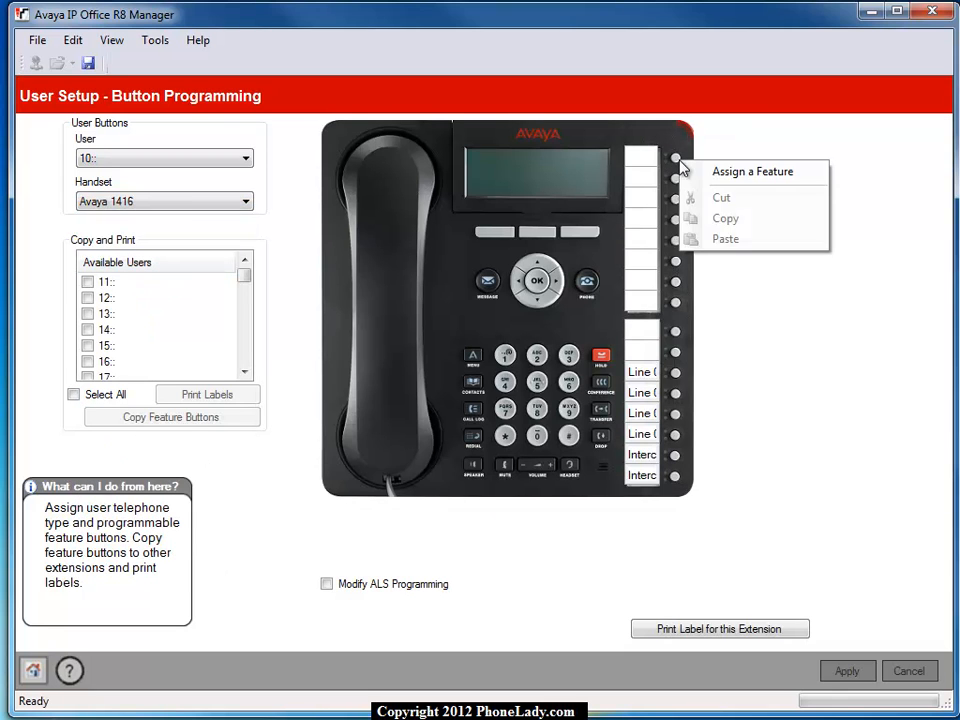
pyautogui.click(745, 172)
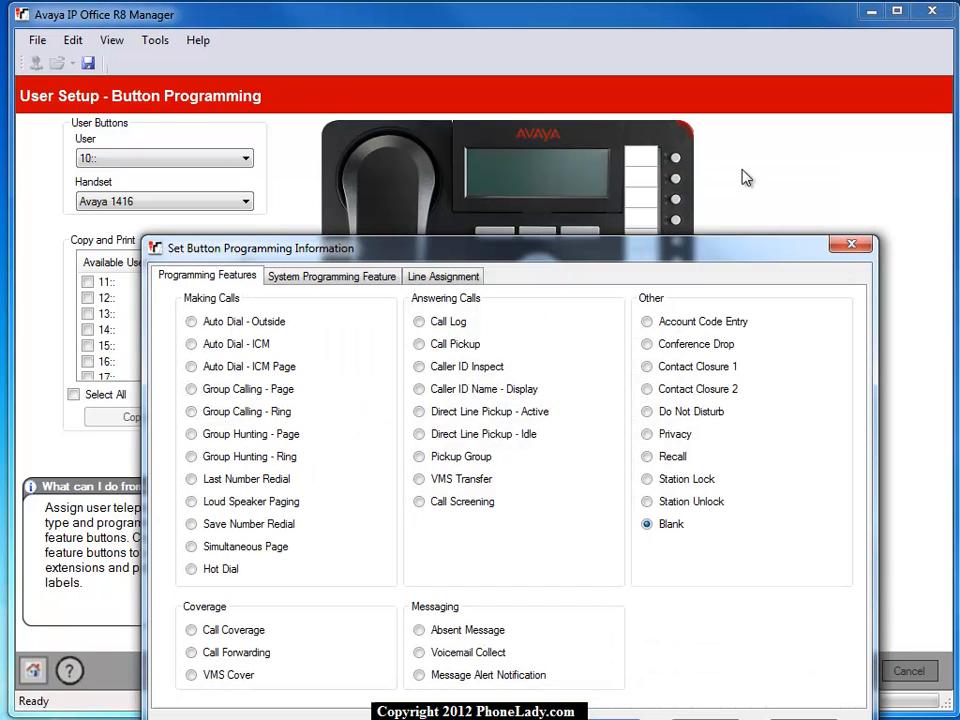
pyautogui.click(191, 321)
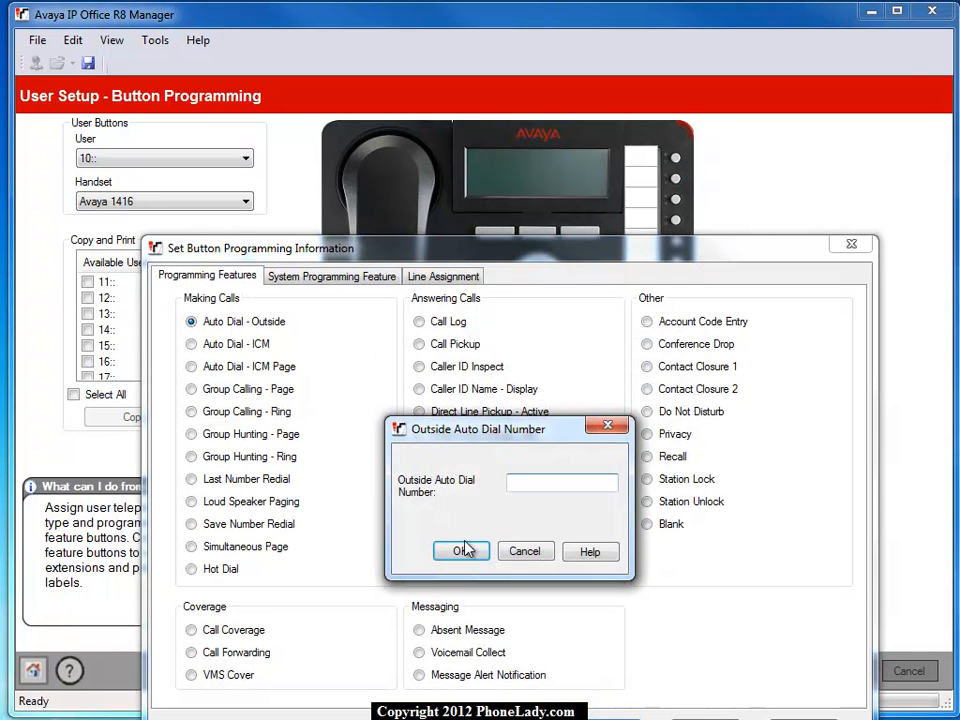
pyautogui.click(530, 546)
pyautogui.click(191, 434)
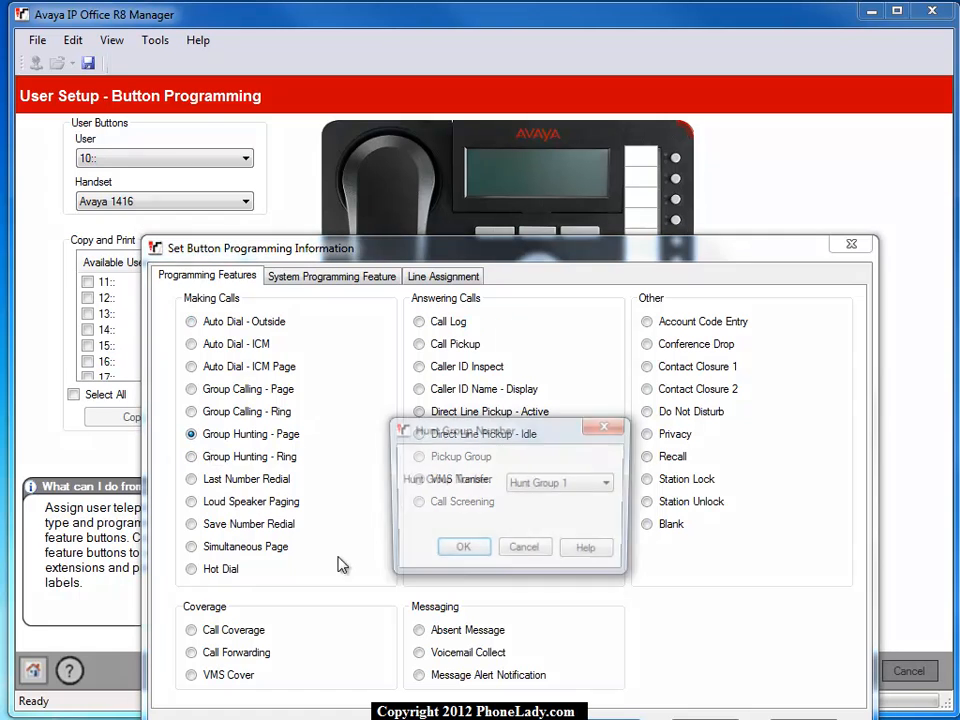
pyautogui.click(521, 553)
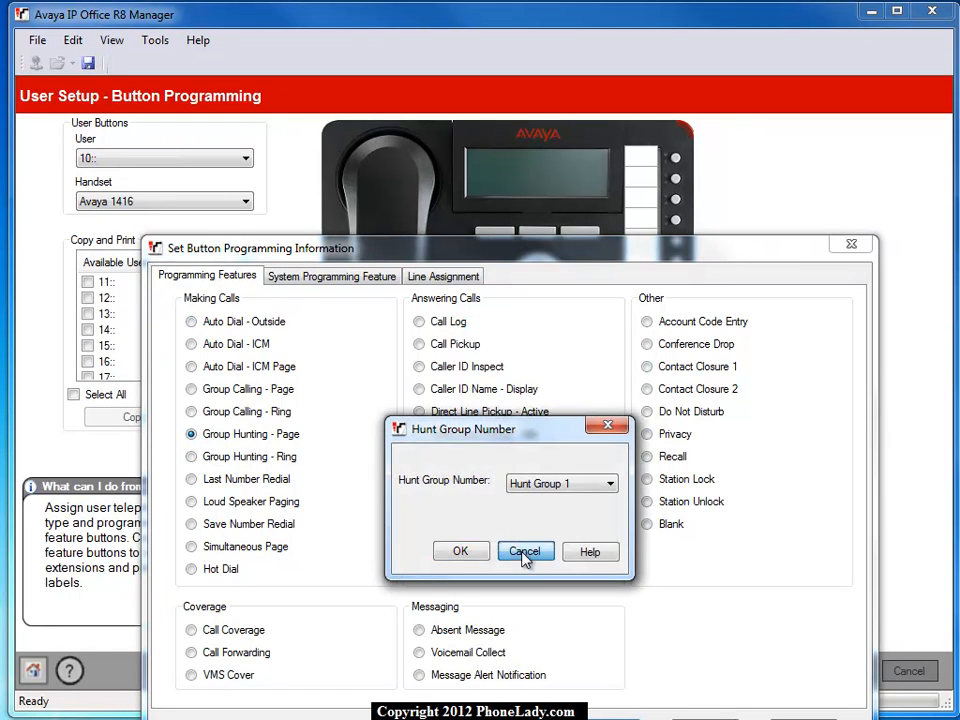
# Step: Assign VMS Cover to the phone's topmost programmable button and Message Alert Notification to the second one
pyautogui.click(191, 676)
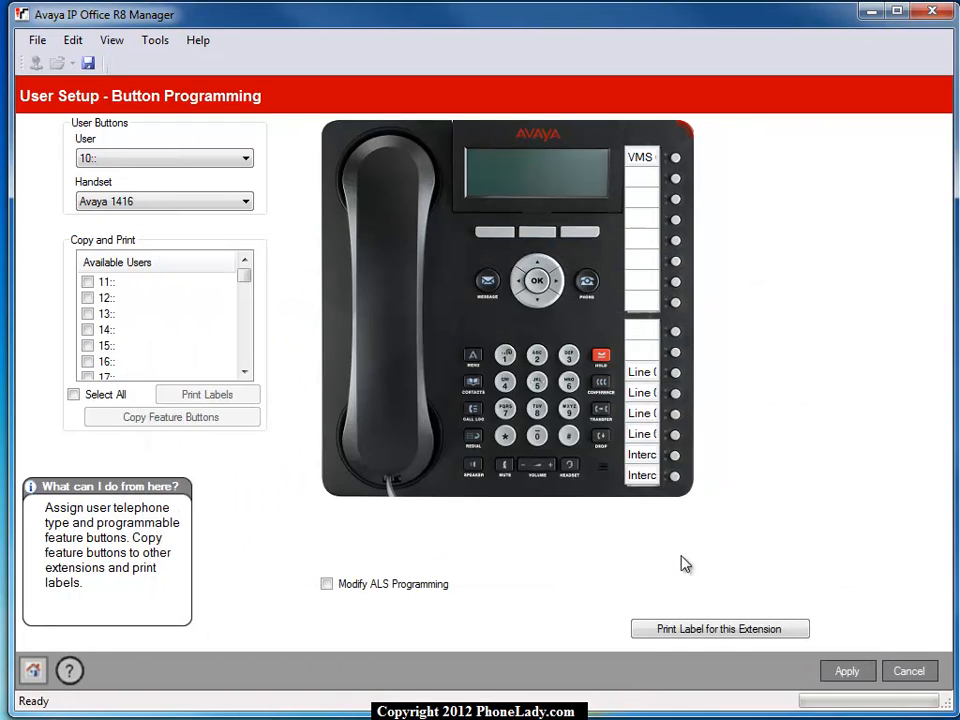
pyautogui.rightClick(670, 184)
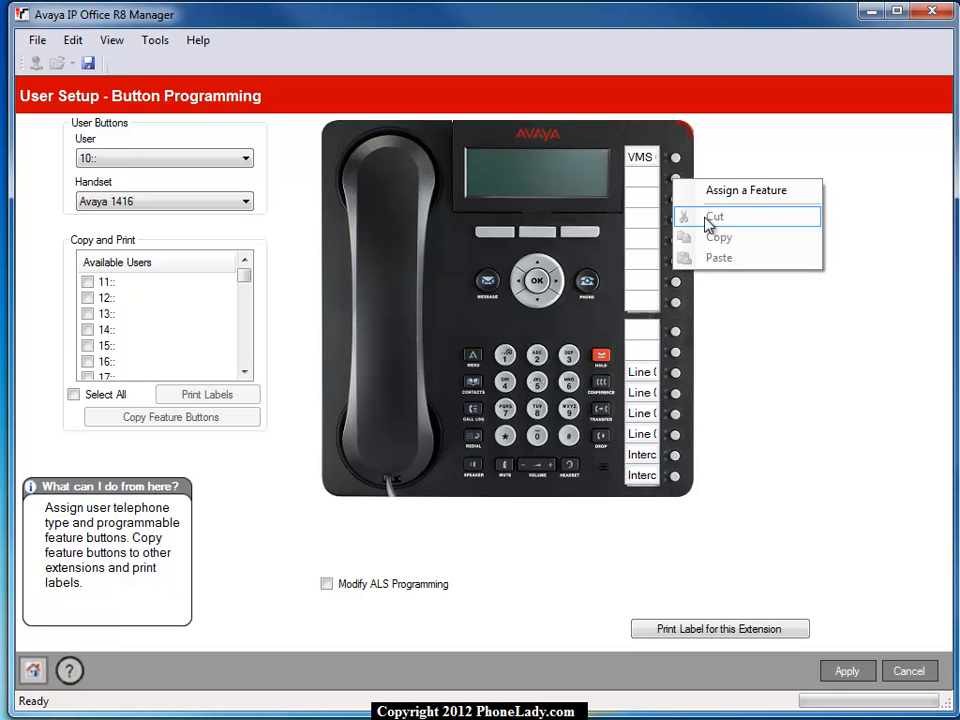
pyautogui.click(708, 192)
pyautogui.click(424, 677)
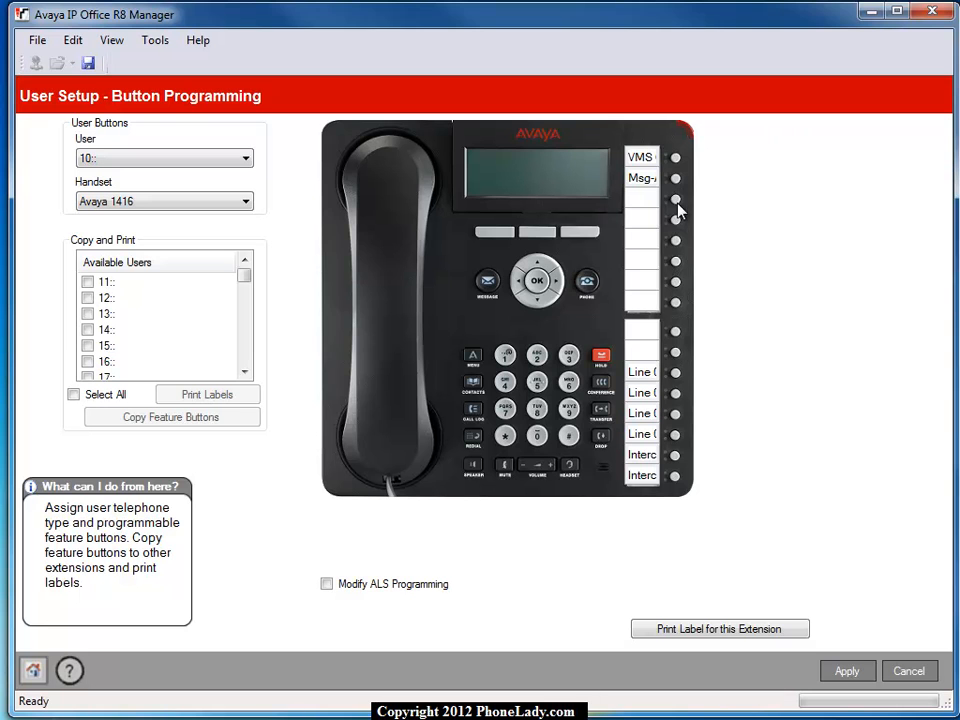
# Step: Assign the Call Log feature to the third programmable button from the top of the phone
pyautogui.rightClick(678, 204)
pyautogui.click(712, 216)
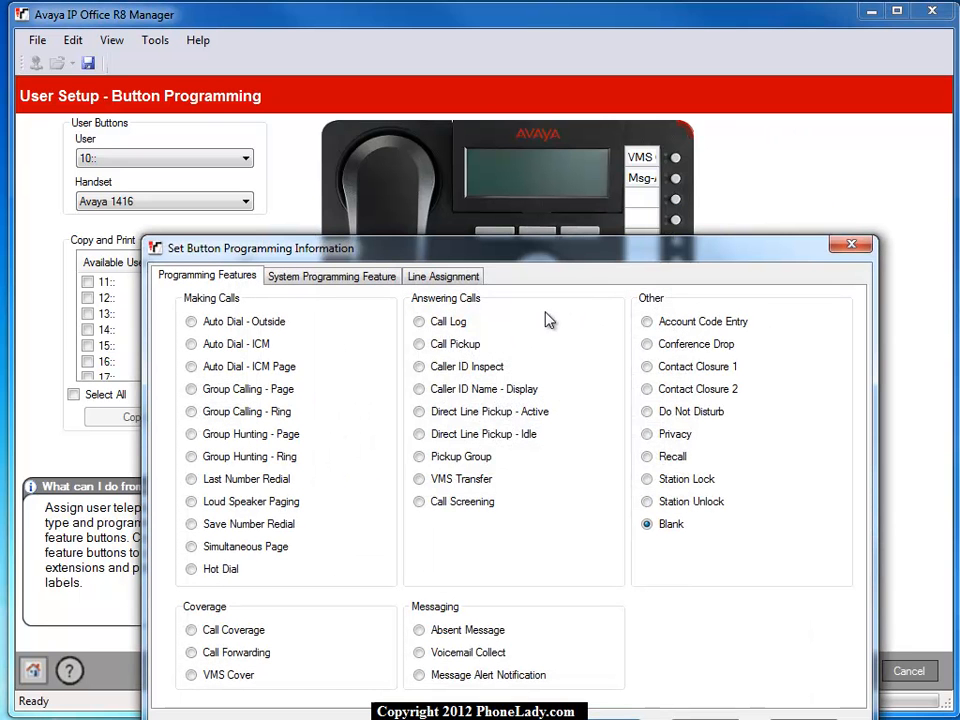
pyautogui.click(419, 322)
pyautogui.click(634, 700)
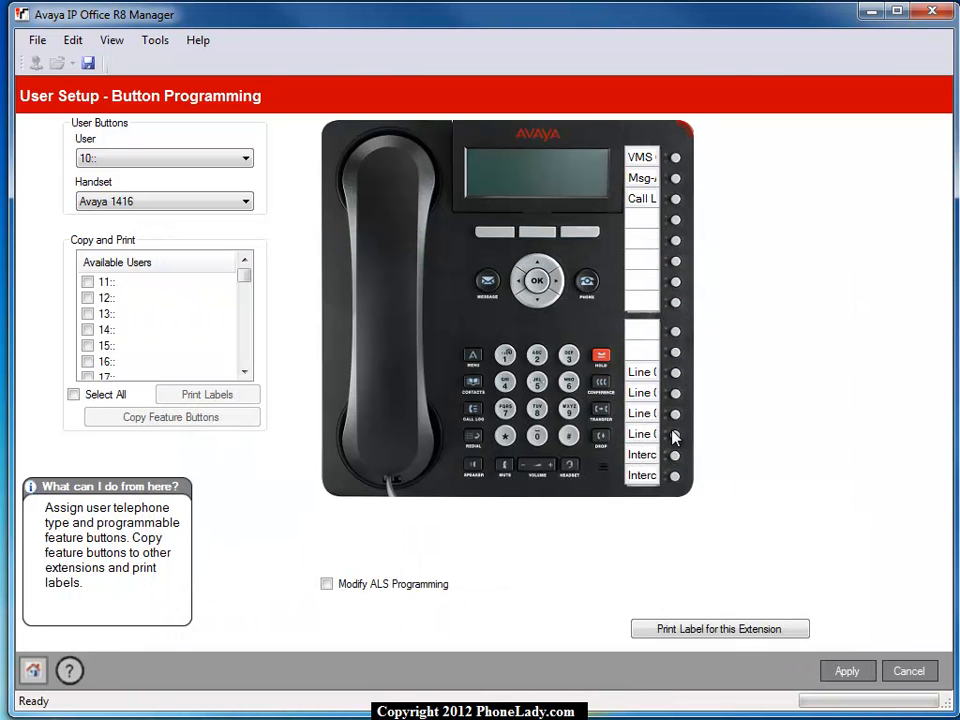
# Step: Review the line assignment and ringing options of the phone's line 01 button, along with its available programming features
pyautogui.rightClick(674, 436)
pyautogui.click(700, 441)
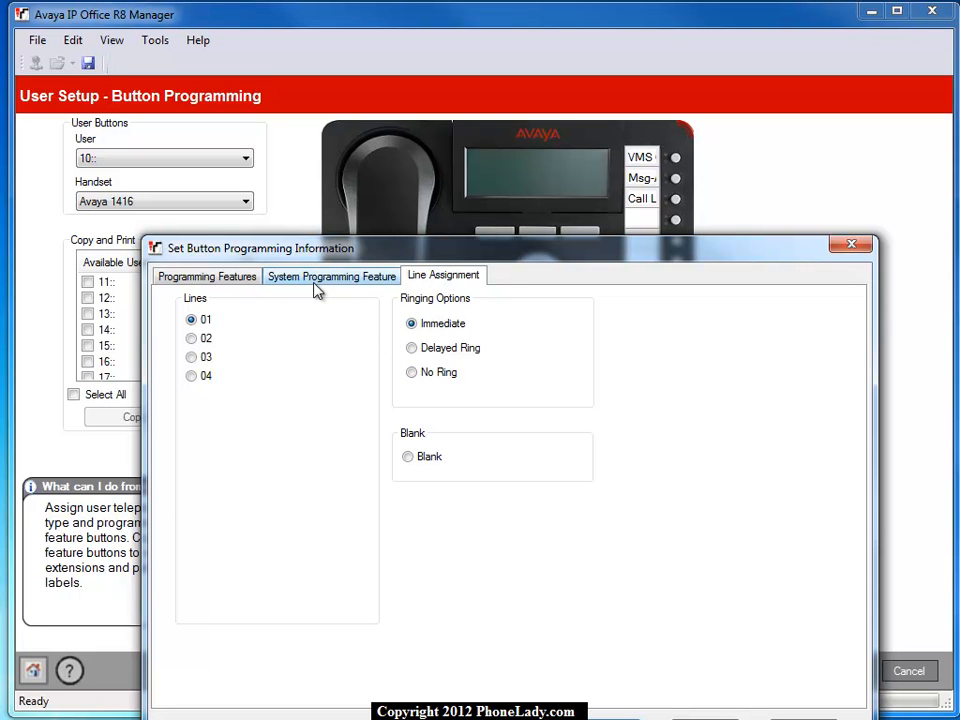
pyautogui.click(240, 290)
pyautogui.click(440, 279)
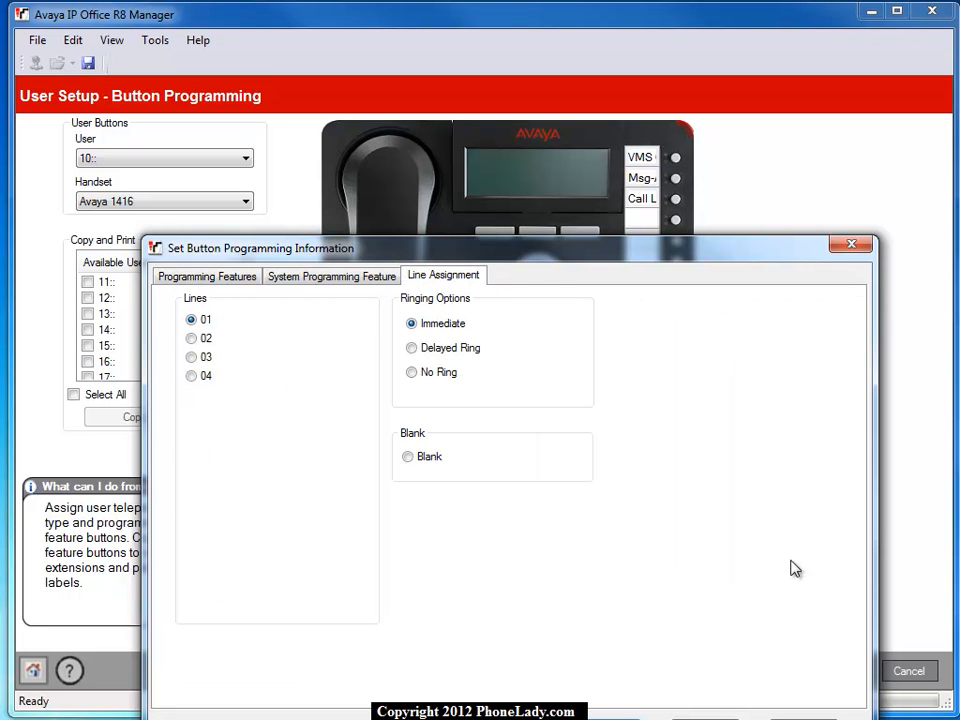
pyautogui.click(638, 718)
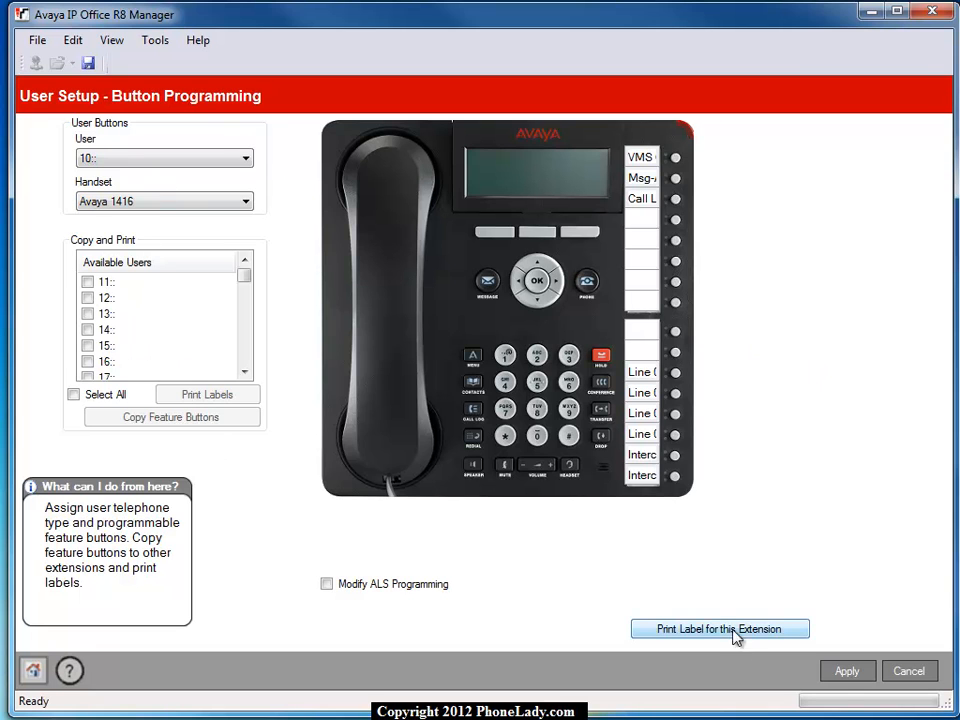
# Step: Apply the button programming for user 10 and open the auto attendant setup
pyautogui.click(846, 671)
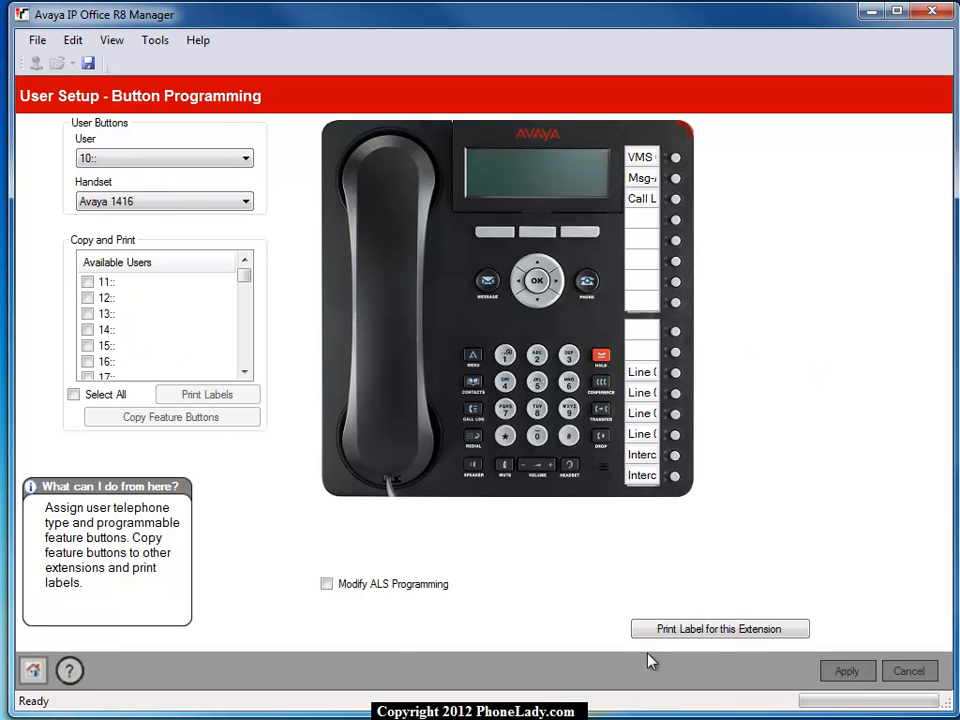
pyautogui.click(33, 671)
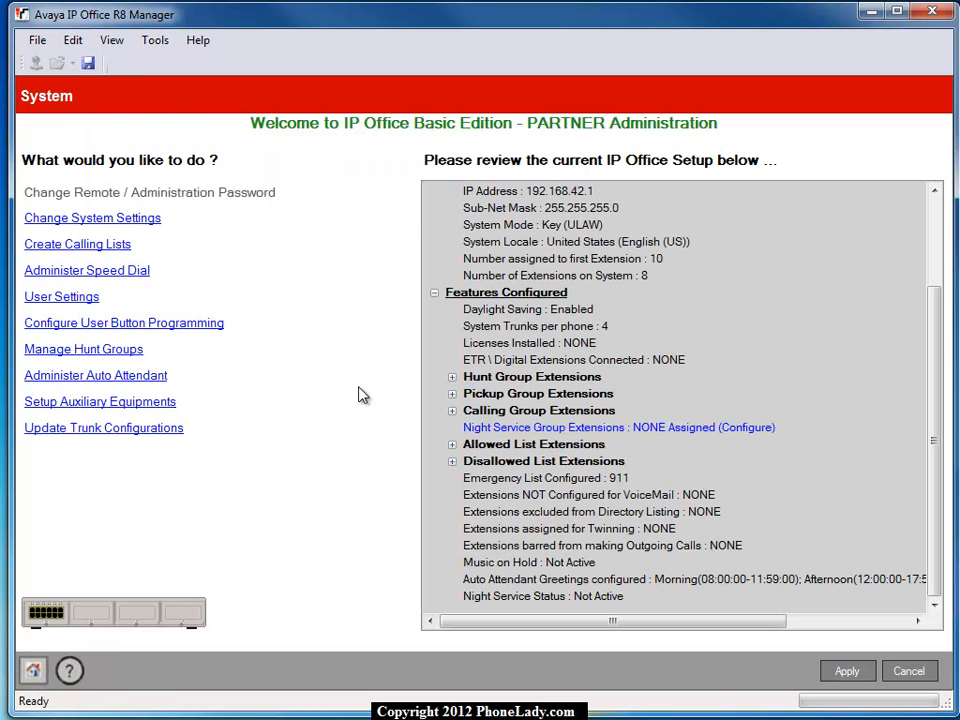
pyautogui.click(120, 379)
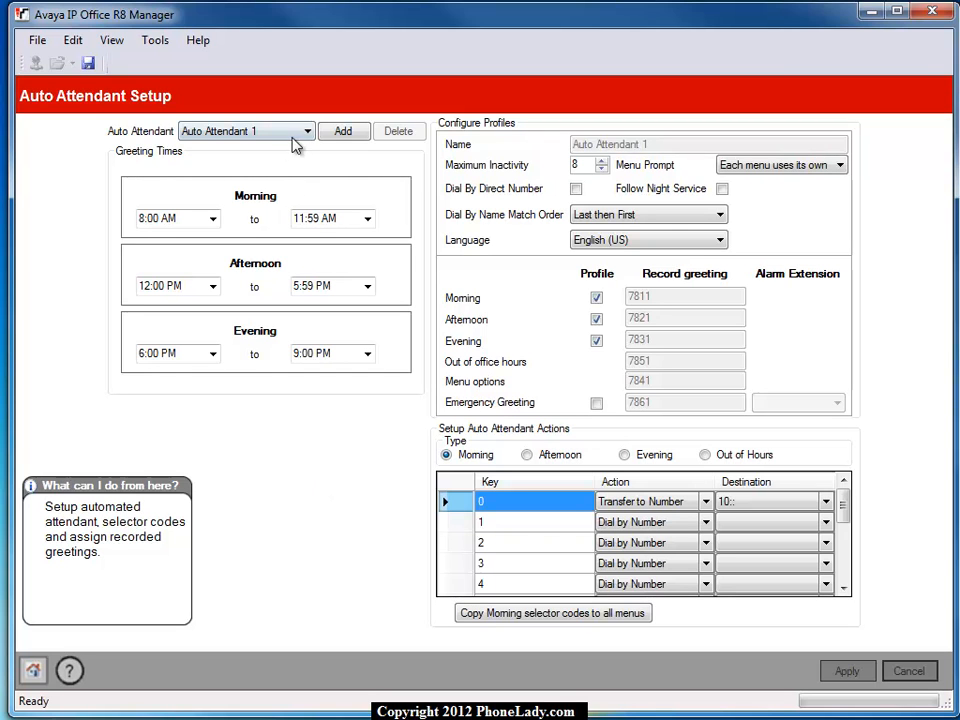
# Step: Add five more auto attendants alongside Auto Attendant 1 and open the list of auto attendants
pyautogui.click(292, 132)
pyautogui.click(343, 132)
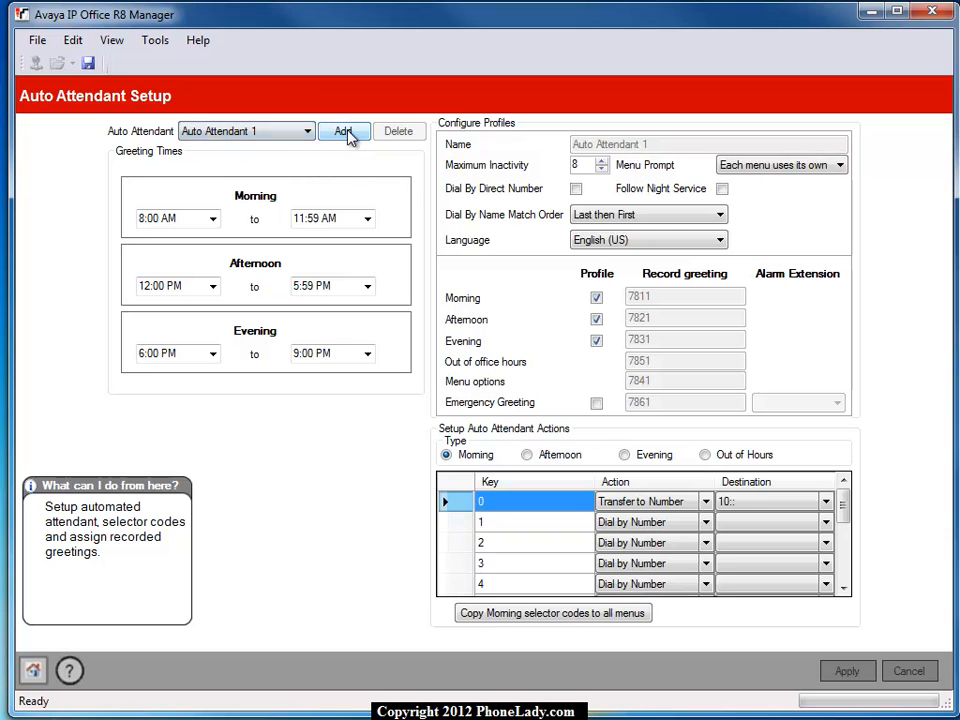
pyautogui.click(347, 137)
pyautogui.click(345, 139)
pyautogui.click(343, 139)
pyautogui.click(343, 139)
pyautogui.click(322, 137)
pyautogui.click(306, 132)
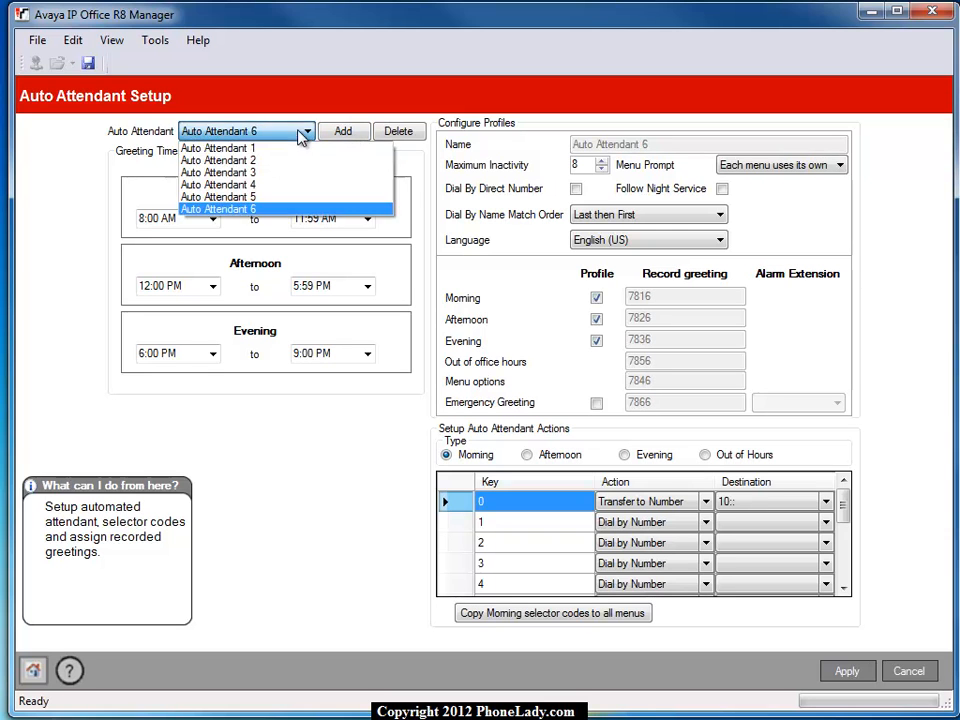
# Step: Enable Dial By Direct Number and the Emergency Greeting for Auto Attendant 1, with each menu using its own prompt, and apply the setup
pyautogui.click(270, 150)
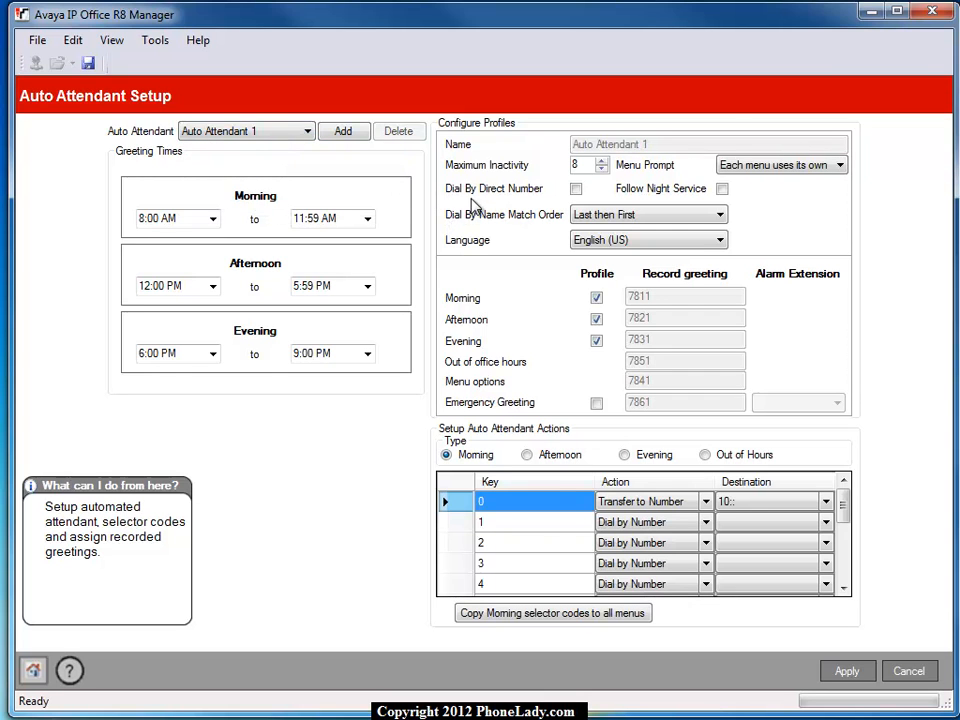
pyautogui.click(576, 189)
pyautogui.click(806, 172)
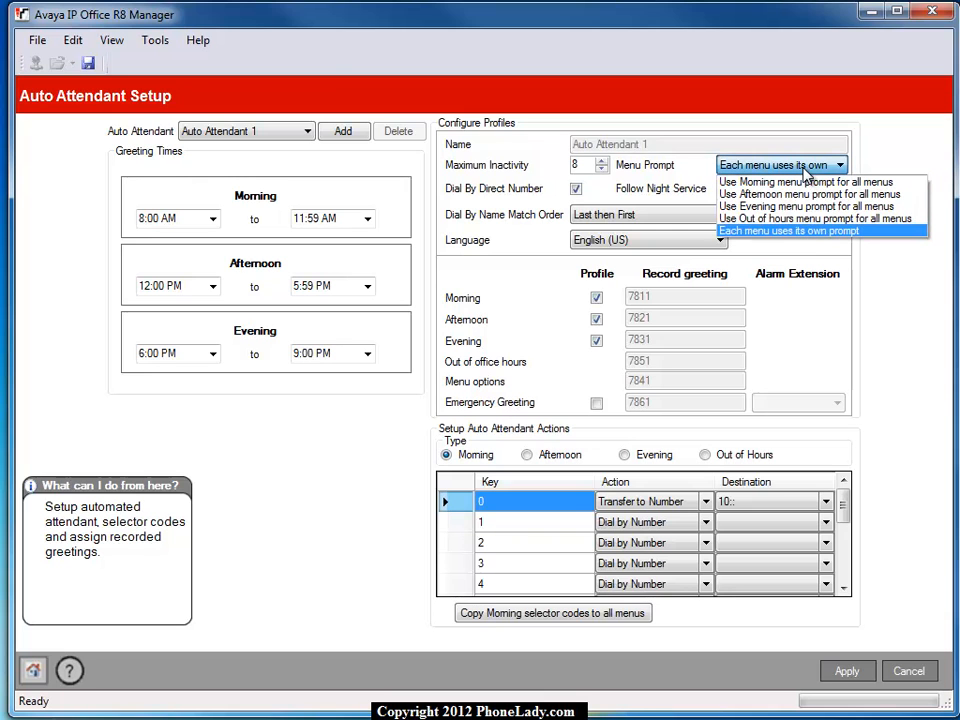
pyautogui.click(810, 231)
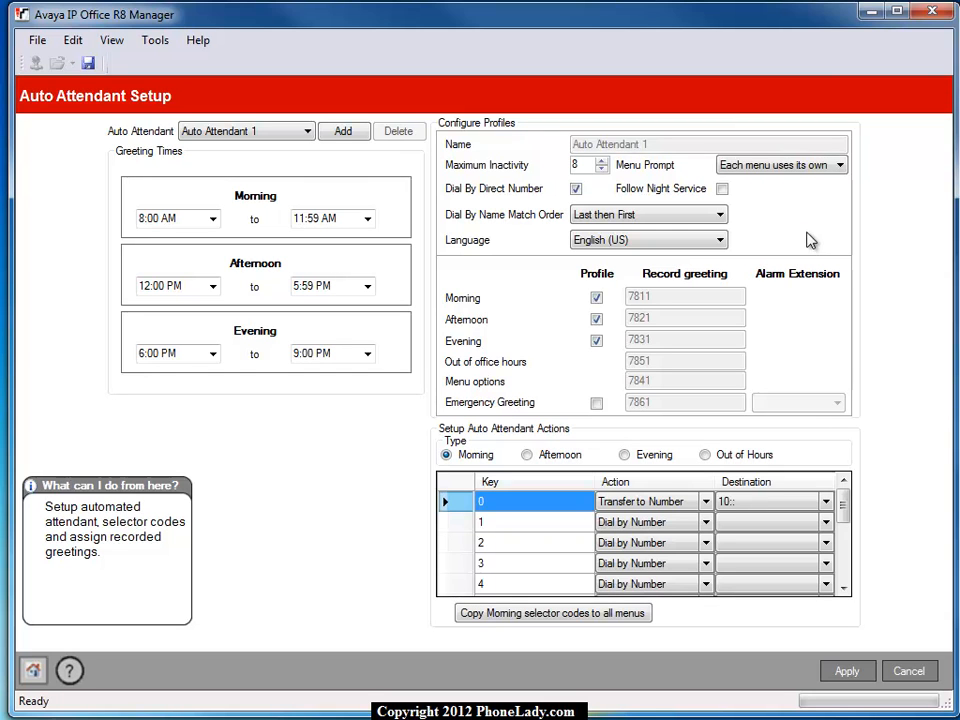
pyautogui.click(795, 165)
pyautogui.click(797, 235)
pyautogui.click(596, 404)
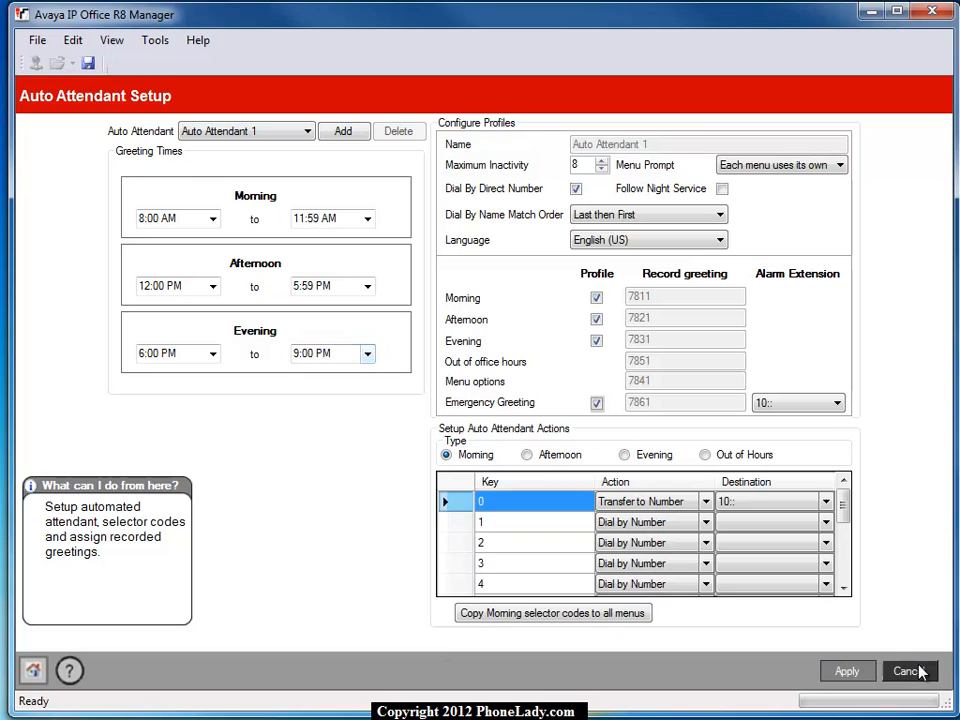
pyautogui.click(830, 672)
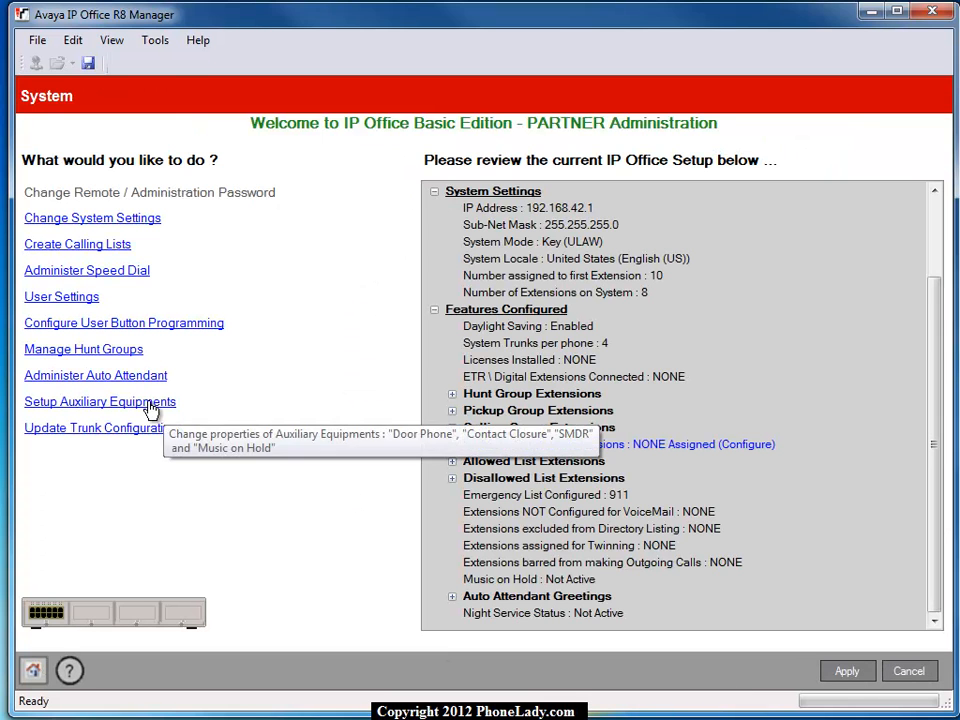
# Step: Review the auxiliary equipment settings for Music On Hold and Door Phone 1, and return to the system overview
pyautogui.click(174, 404)
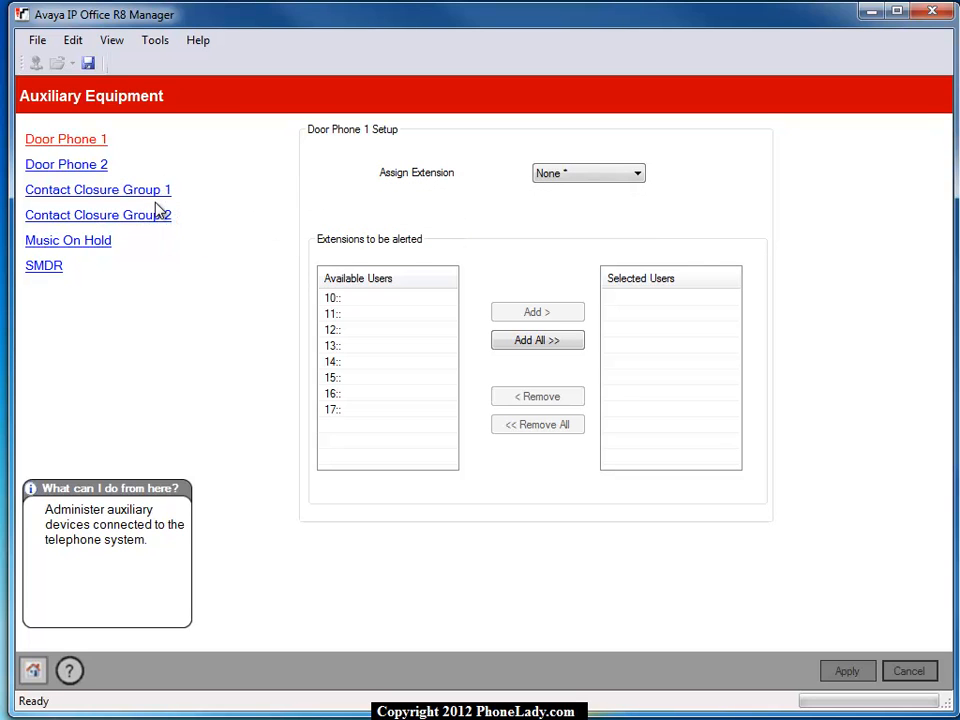
pyautogui.click(88, 250)
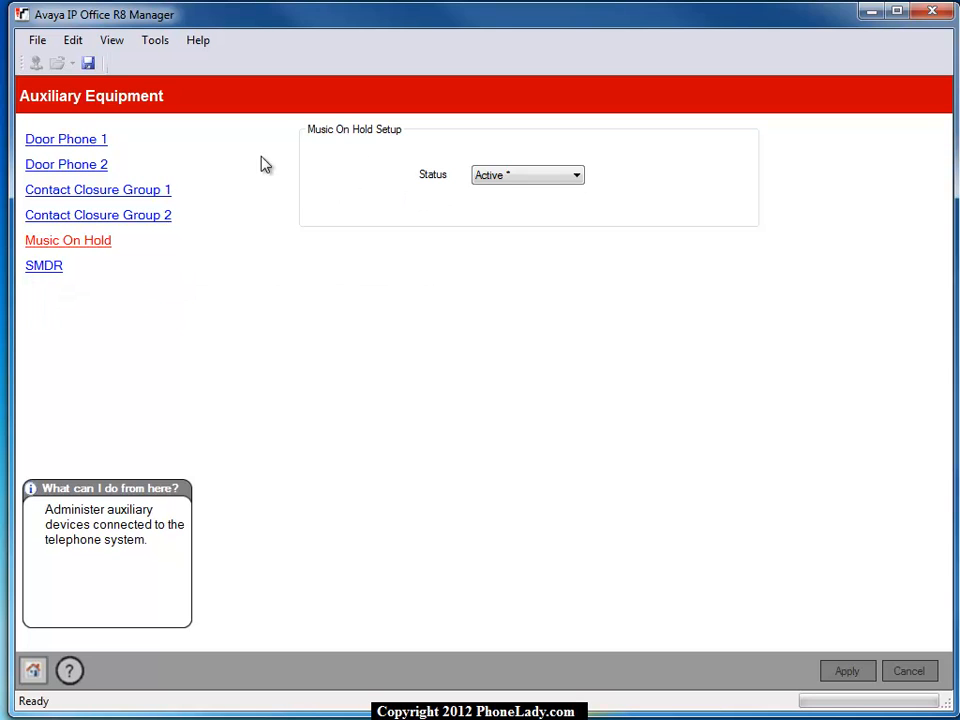
pyautogui.click(81, 142)
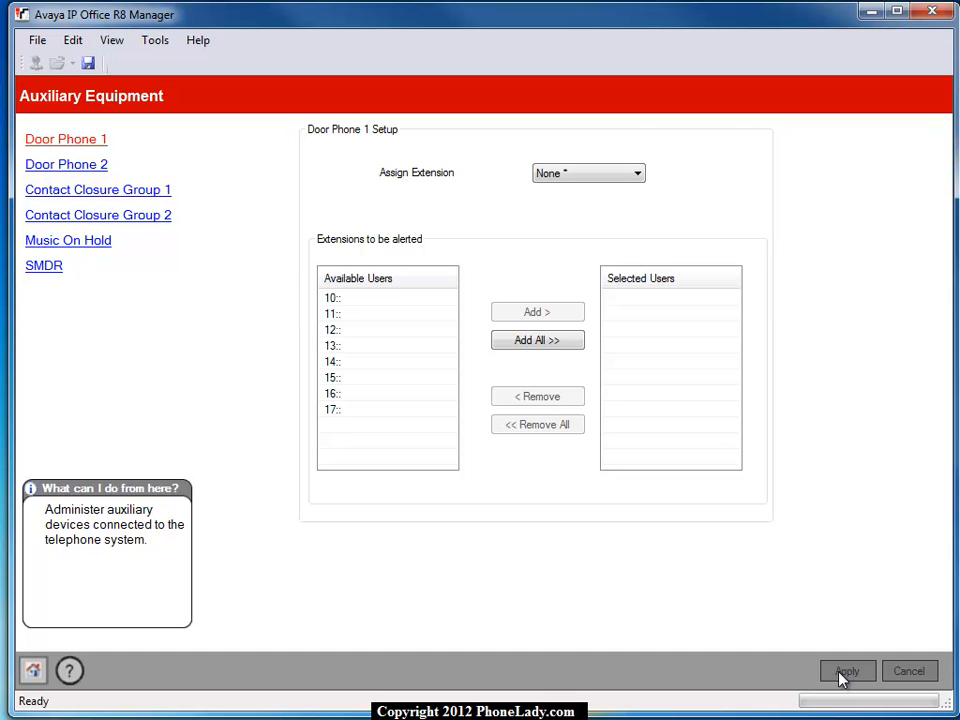
pyautogui.click(31, 674)
# Step: Assign Auto Attendant 2 to analogue trunk 1 in its advanced trunk setup
pyautogui.click(160, 429)
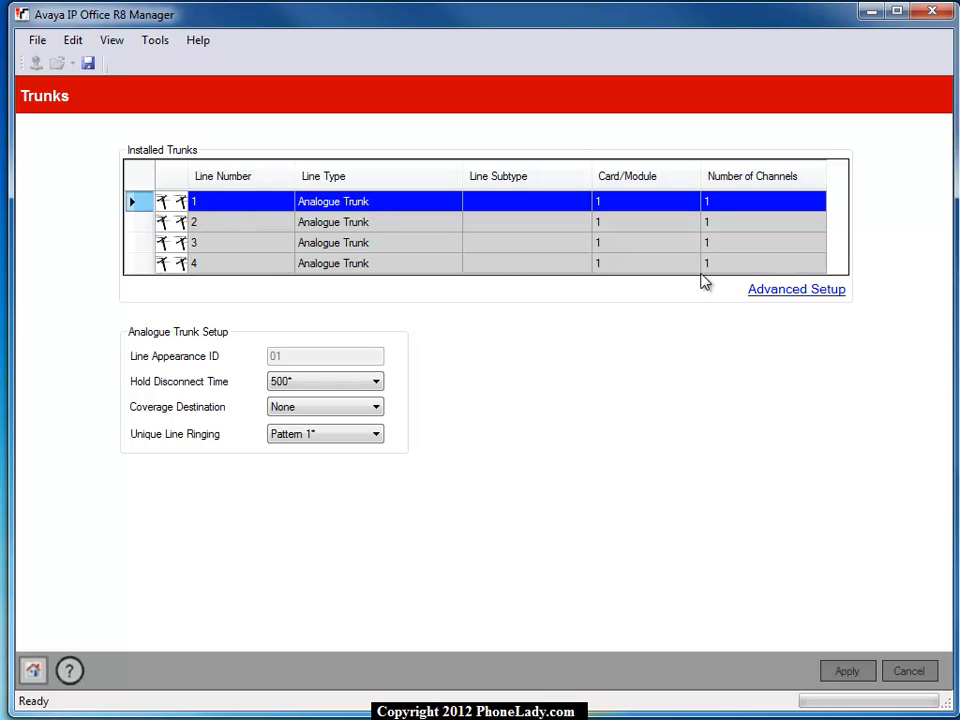
pyautogui.click(770, 291)
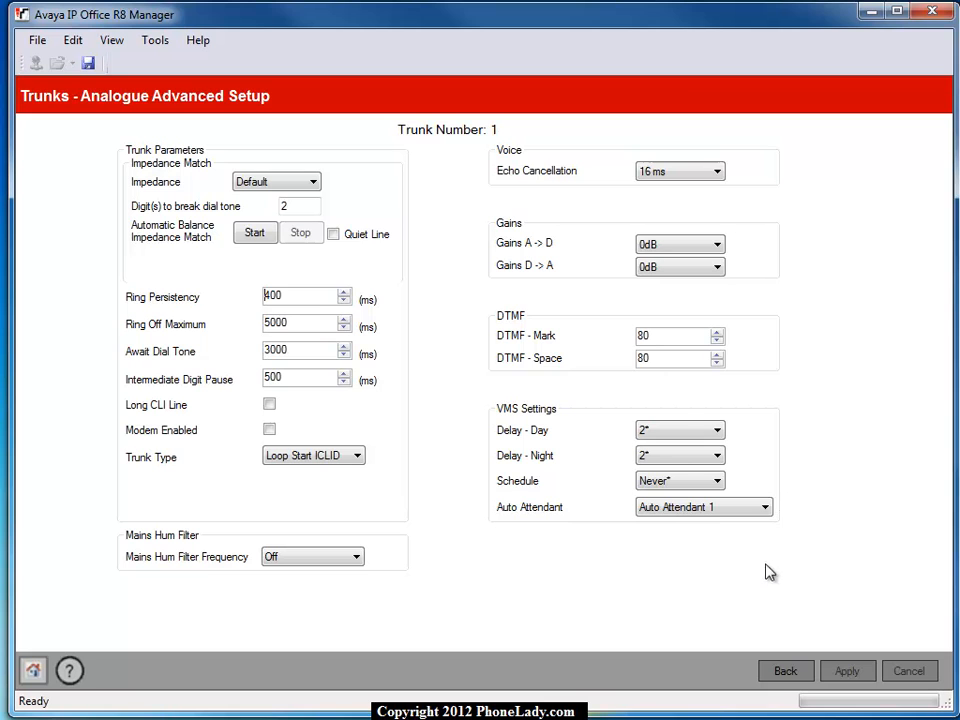
pyautogui.click(743, 510)
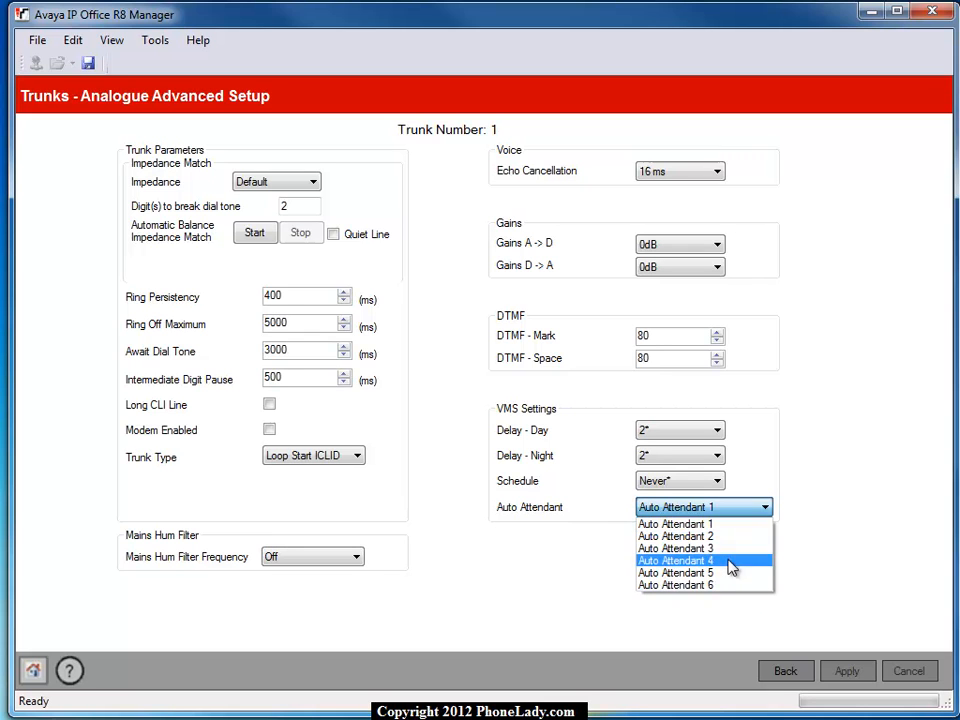
pyautogui.click(733, 537)
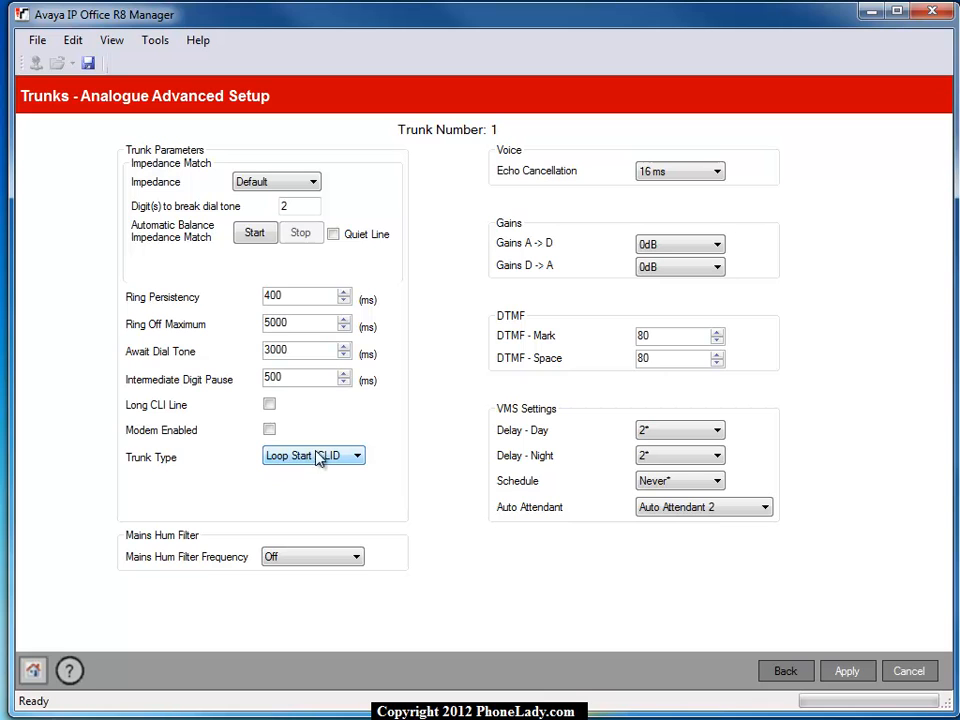
# Step: Set the trunk type of trunk 1 to Loop Start, apply the change and return to the installed trunks
pyautogui.click(355, 457)
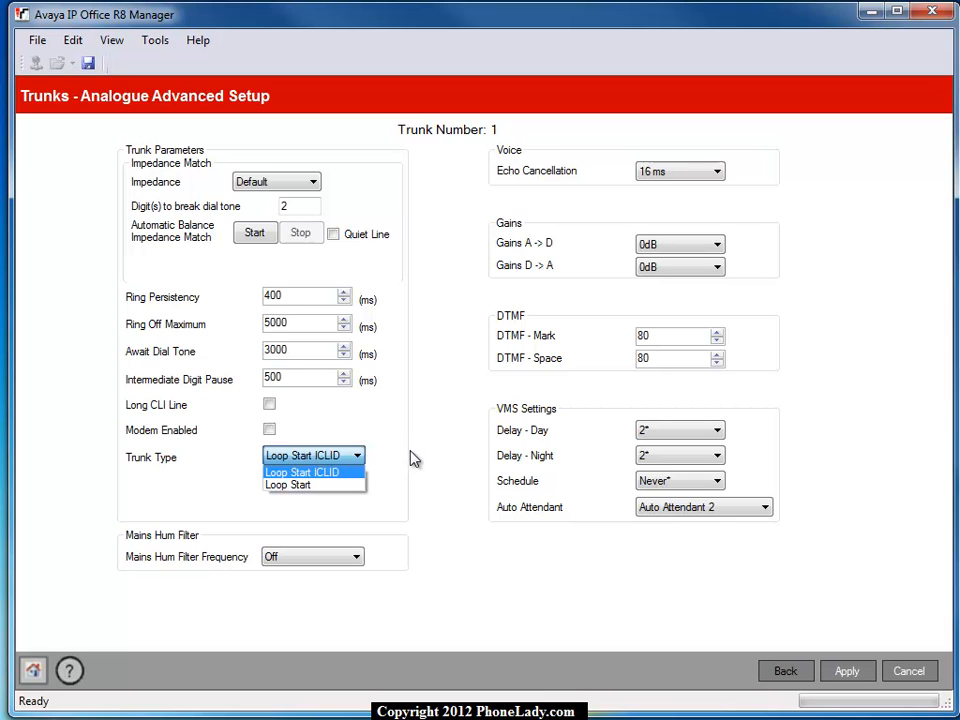
pyautogui.click(298, 484)
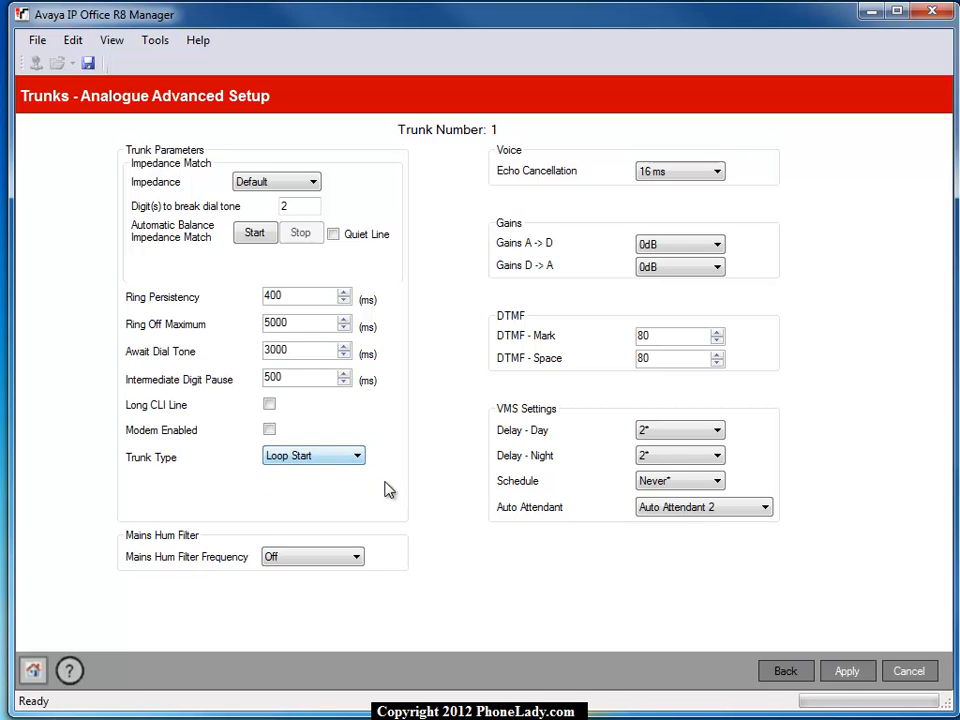
pyautogui.click(846, 674)
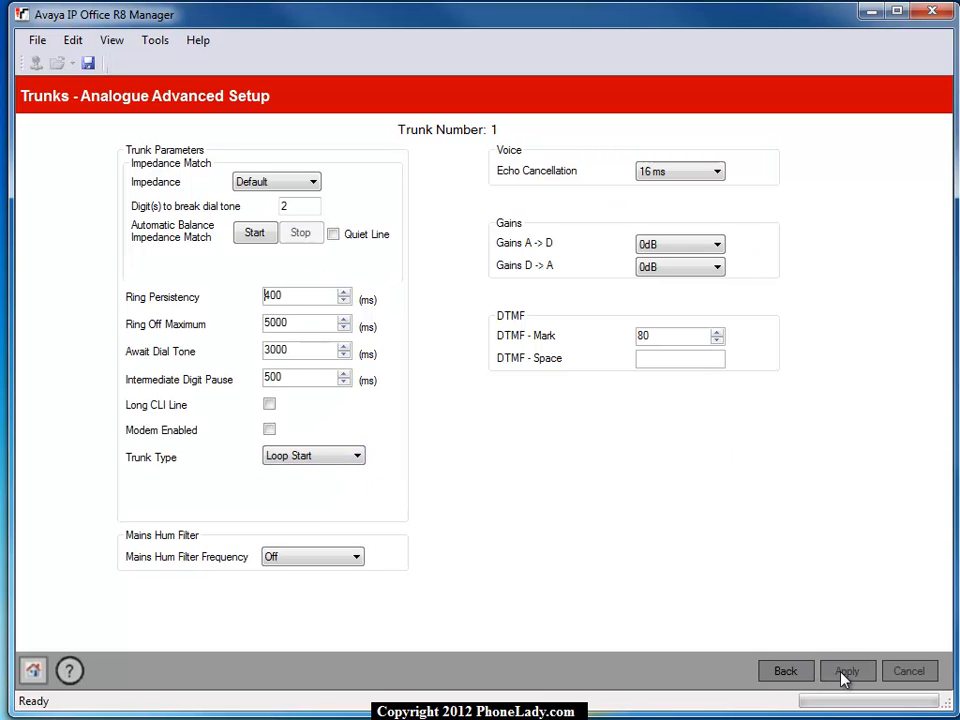
pyautogui.click(778, 674)
# Step: Review the analogue trunk setup of lines 2, 3 and 4, and return to the system overview
pyautogui.click(250, 223)
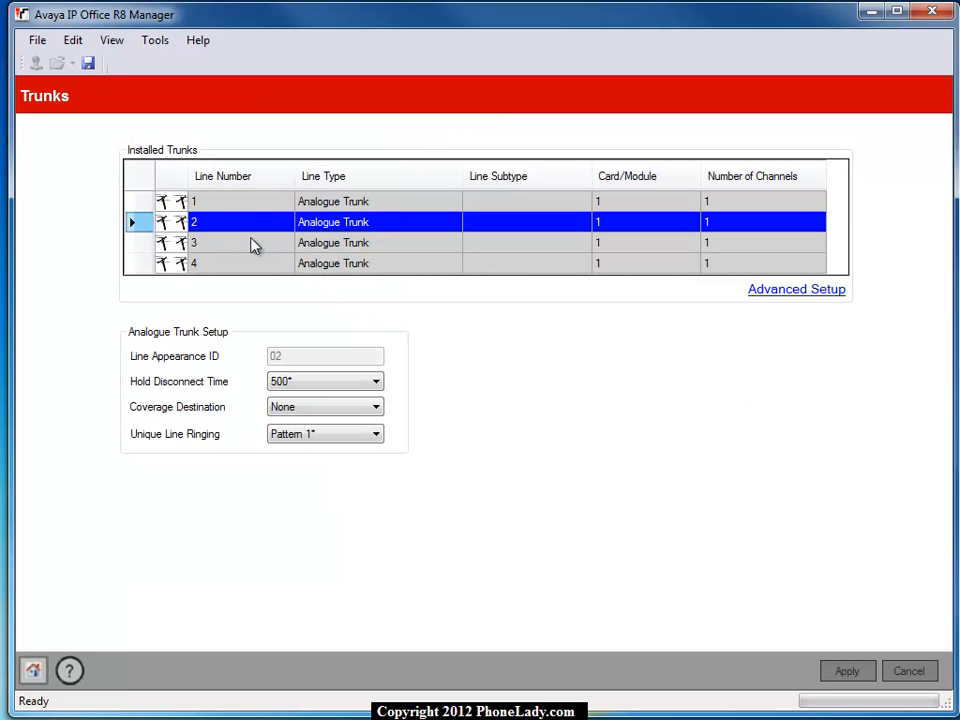
pyautogui.click(252, 245)
pyautogui.click(258, 268)
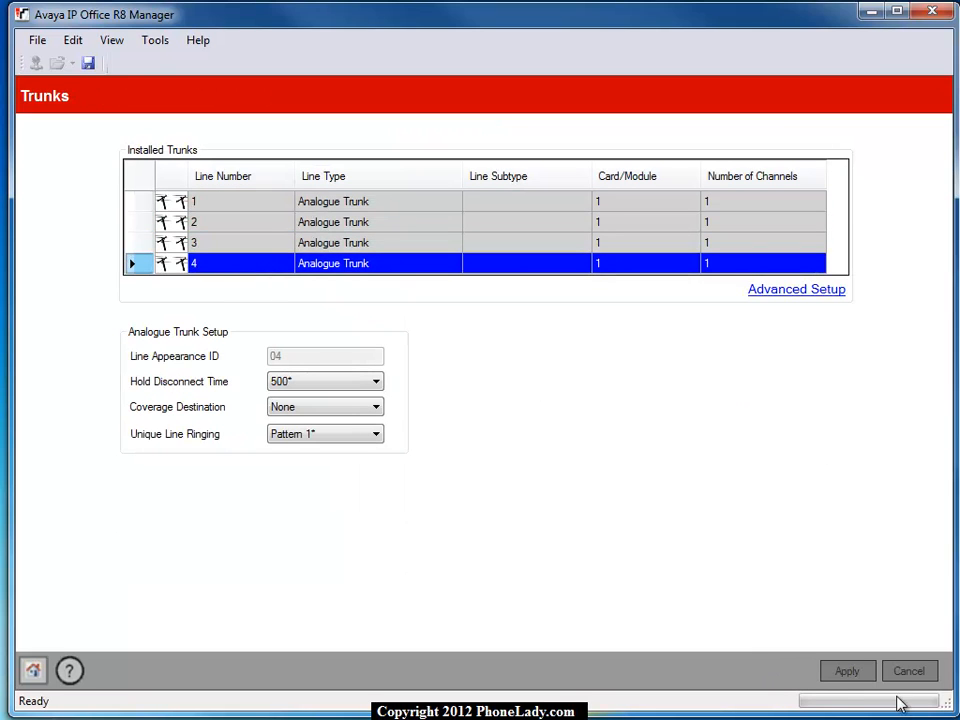
pyautogui.click(33, 670)
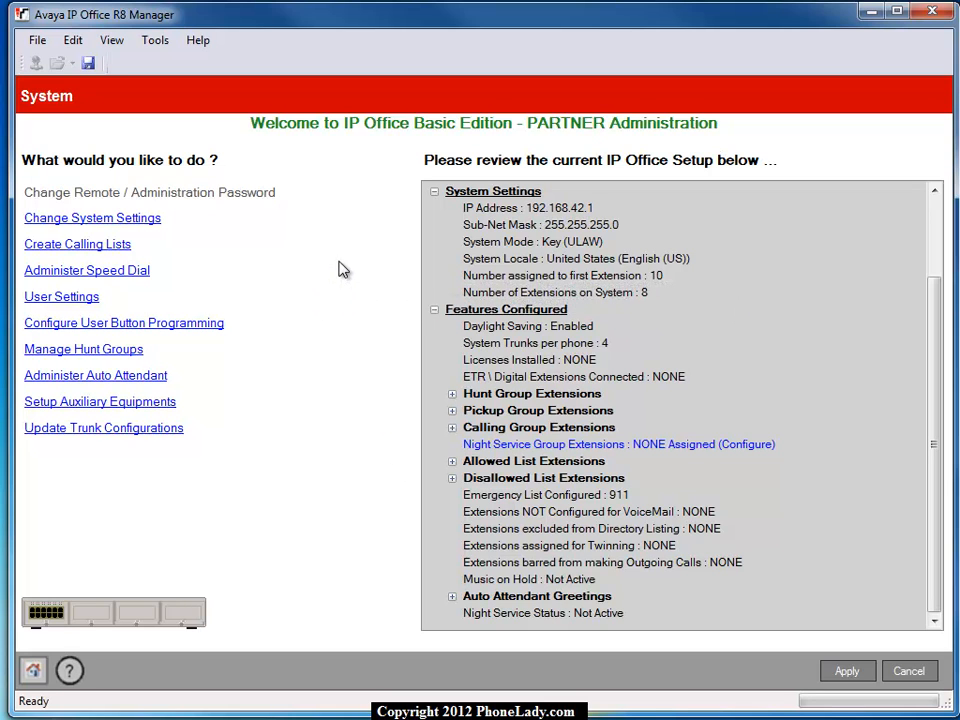
# Step: Save the configuration under the file name IPOffice_System_1 as a config file in the Manager folder
pyautogui.click(37, 40)
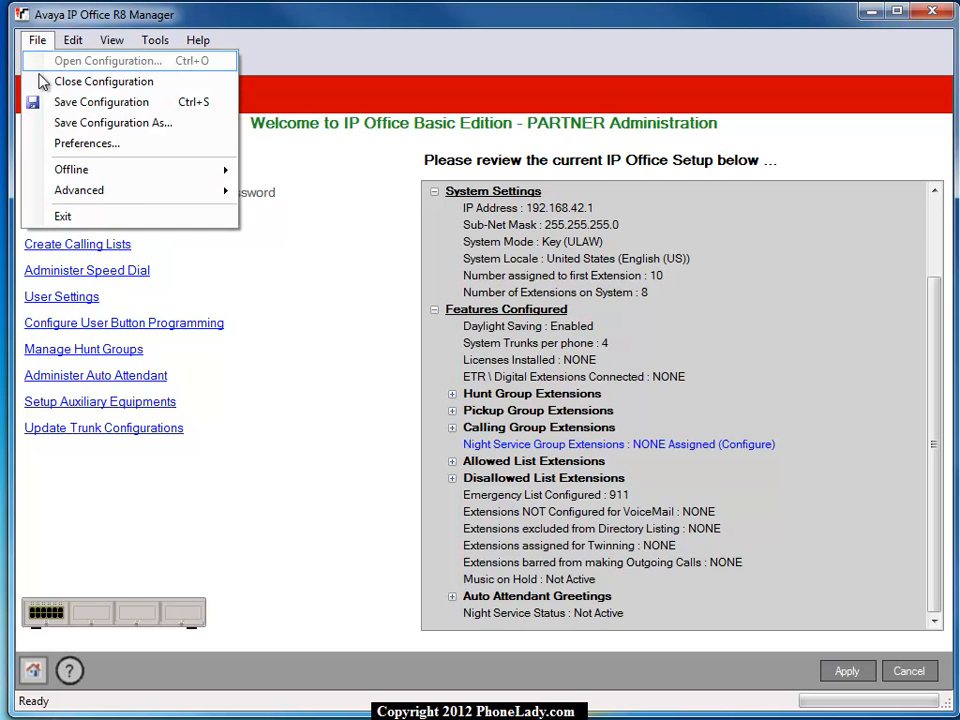
pyautogui.click(57, 121)
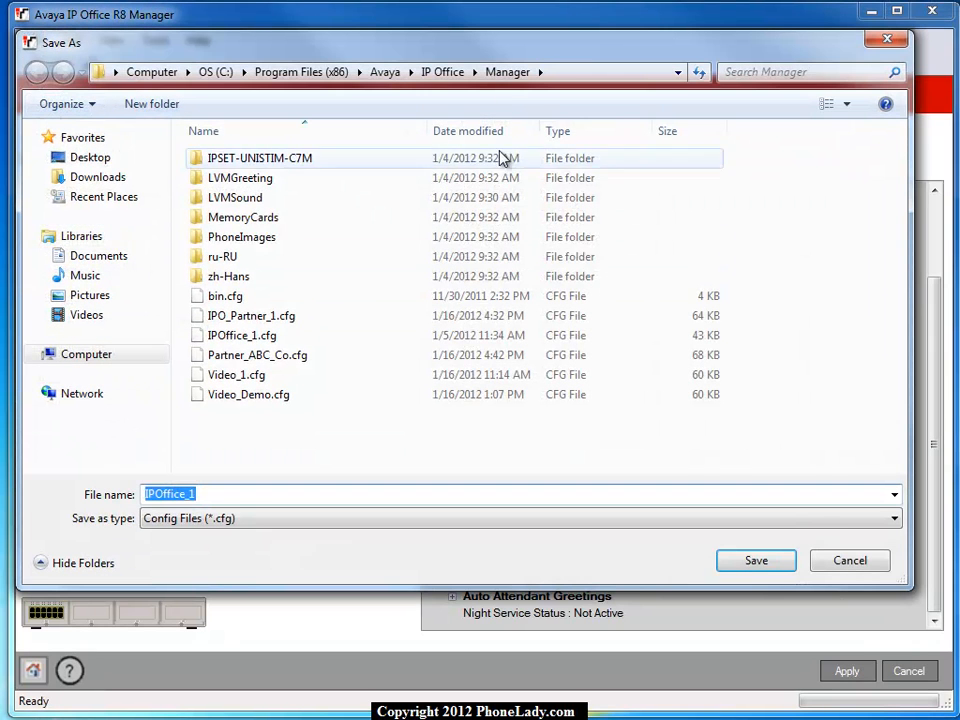
pyautogui.click(240, 494)
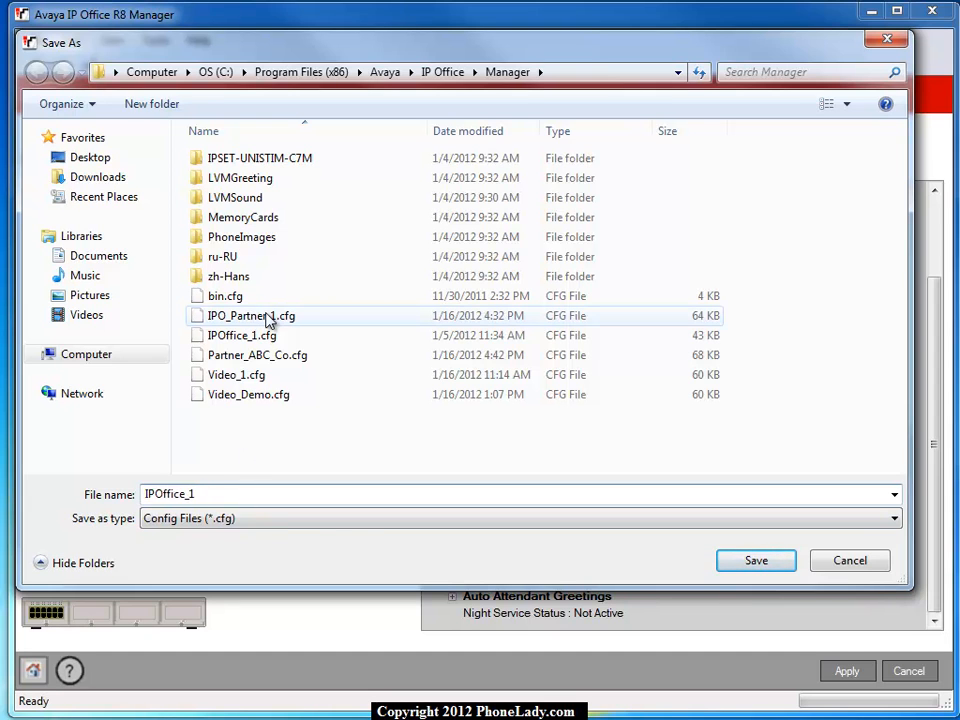
pyautogui.press('BackSpace')
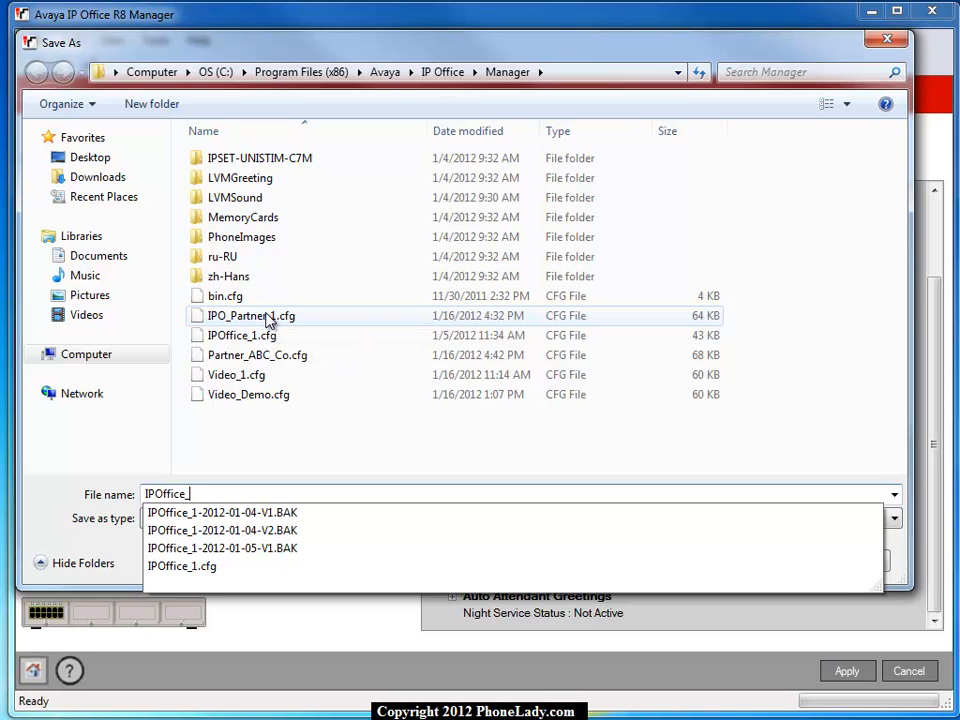
pyautogui.write('System')
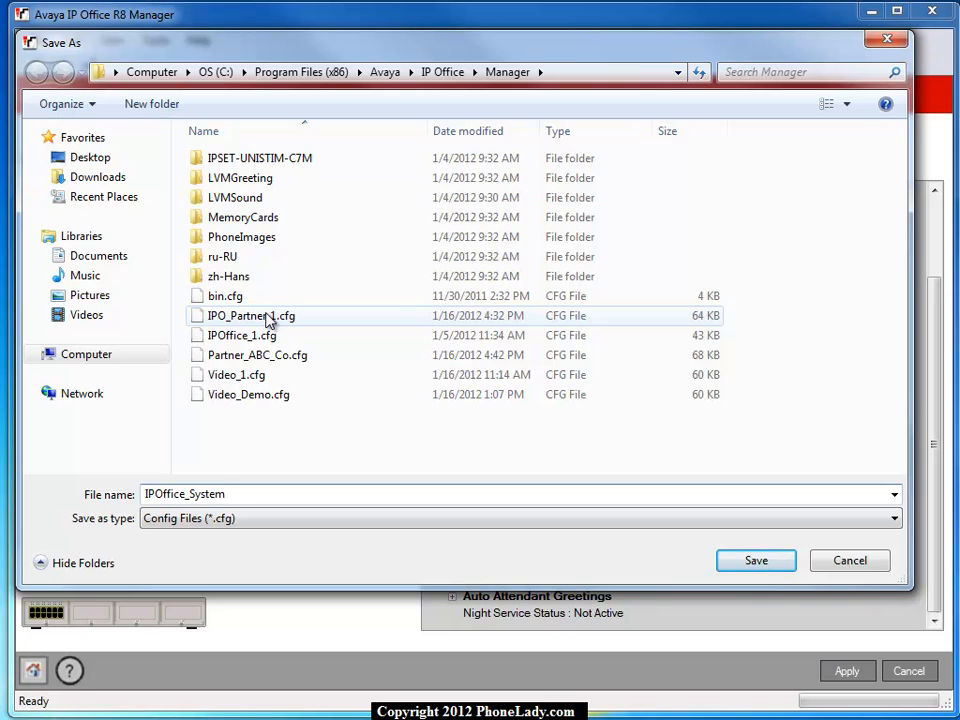
pyautogui.write('_1')
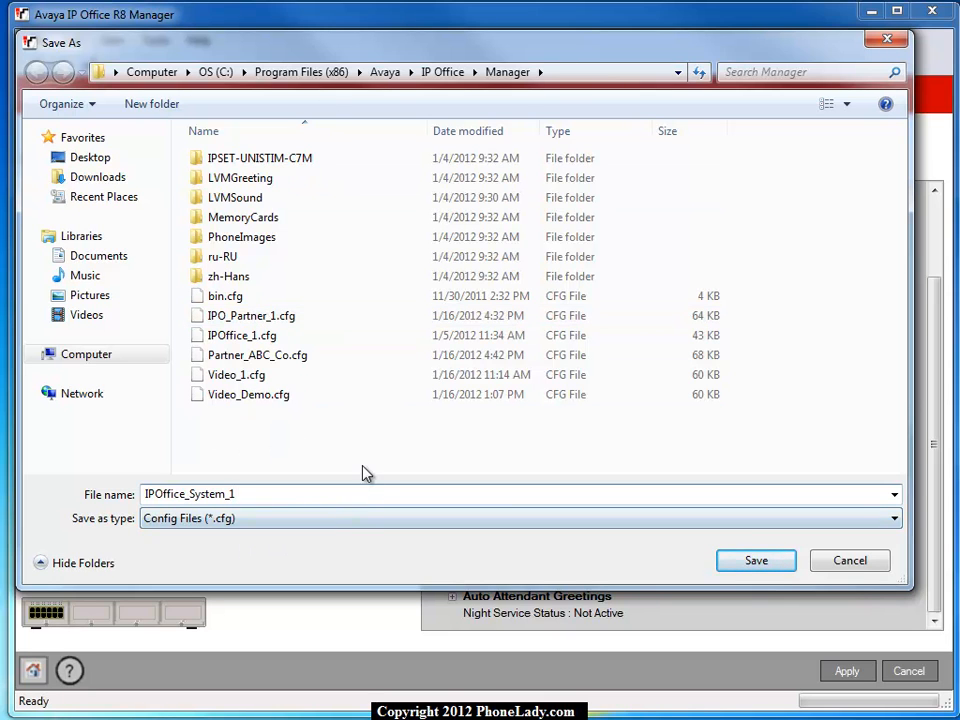
pyautogui.click(758, 563)
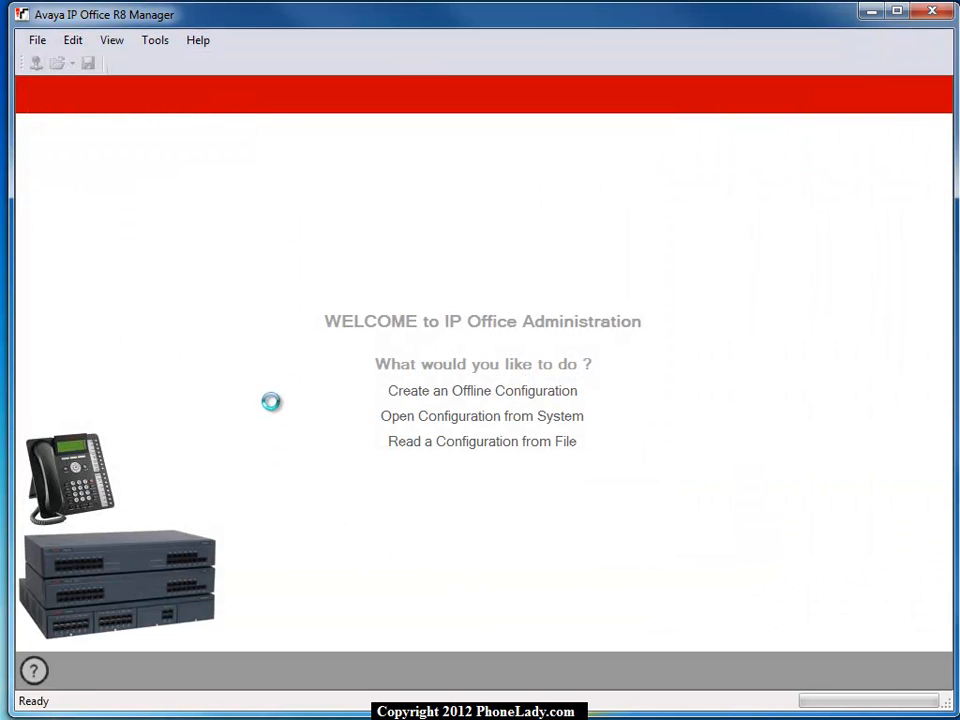